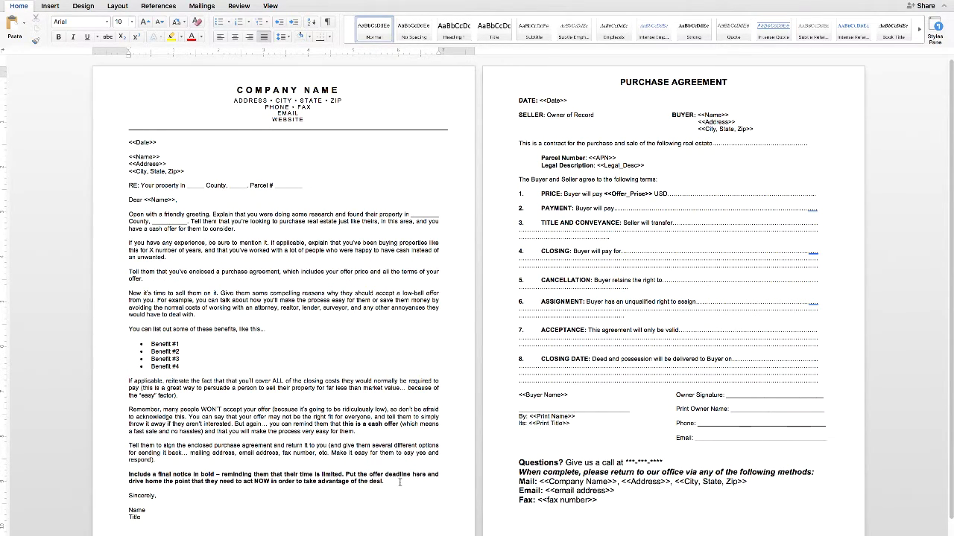
Look over the letter body and header lines, ending on the <<Name>> line.
{"action": "left_click_drag", "start_coordinate": [385, 481], "coordinate": [128, 213]}
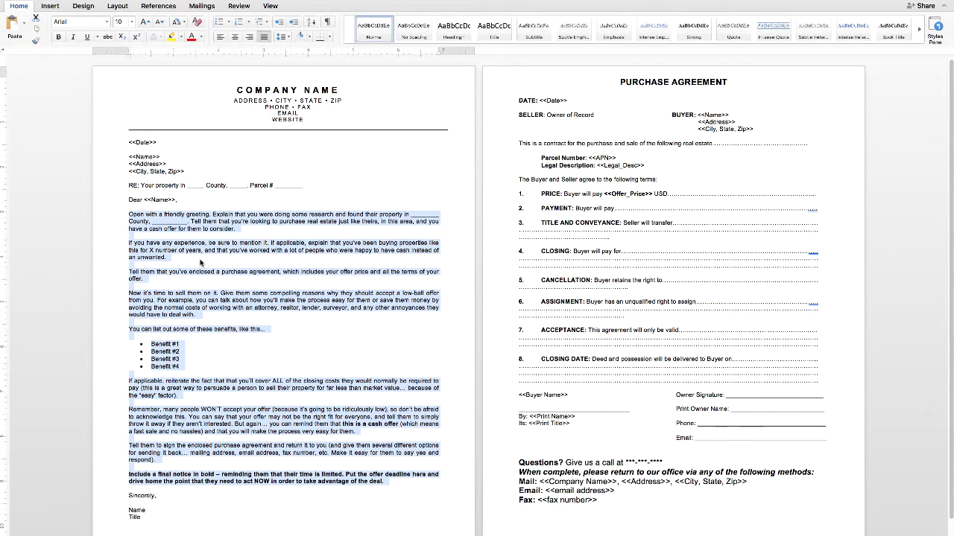
{"action": "left_click", "coordinate": [367, 184]}
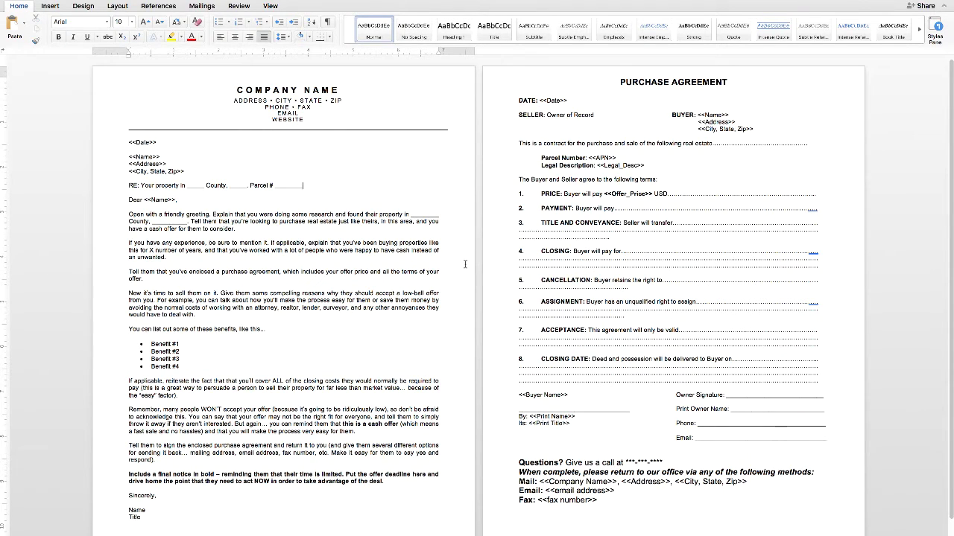
{"action": "left_click_drag", "start_coordinate": [313, 120], "coordinate": [248, 90]}
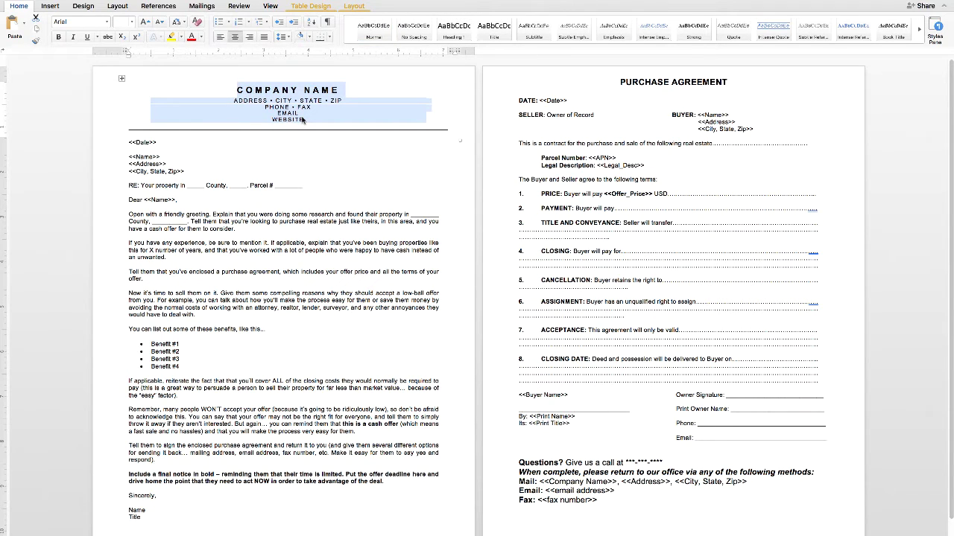
{"action": "left_click_drag", "start_coordinate": [343, 91], "coordinate": [237, 90]}
{"action": "left_click", "coordinate": [279, 99]}
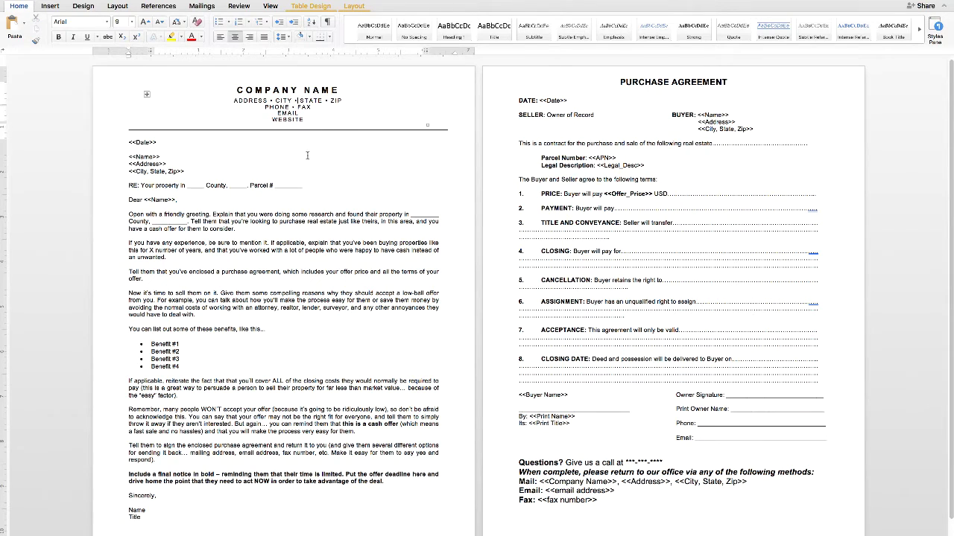
{"action": "left_click", "coordinate": [324, 186]}
{"action": "key", "text": "Up"}
{"action": "key", "text": "Up"}
{"action": "key", "text": "Up"}
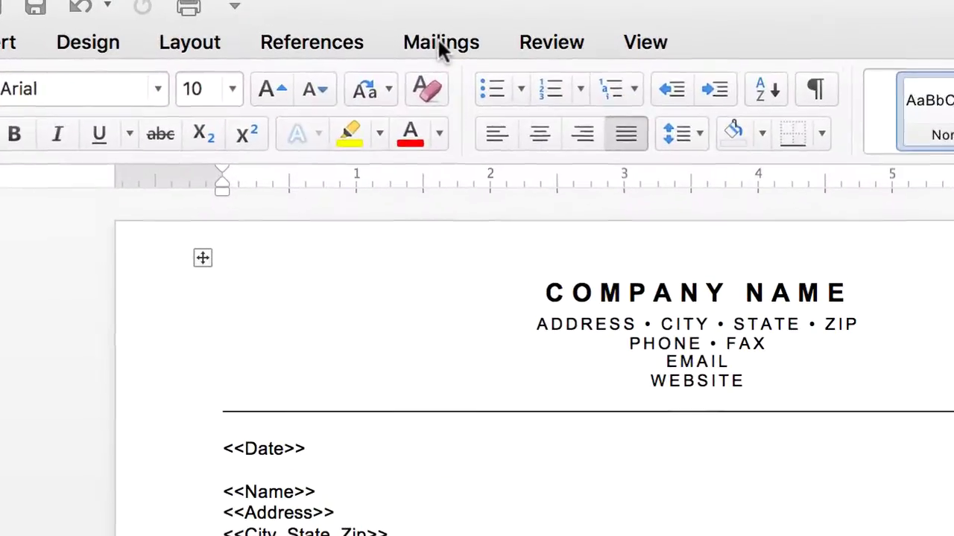
Start a Letters mail merge and choose an existing recipient list.
{"action": "left_click", "coordinate": [202, 7]}
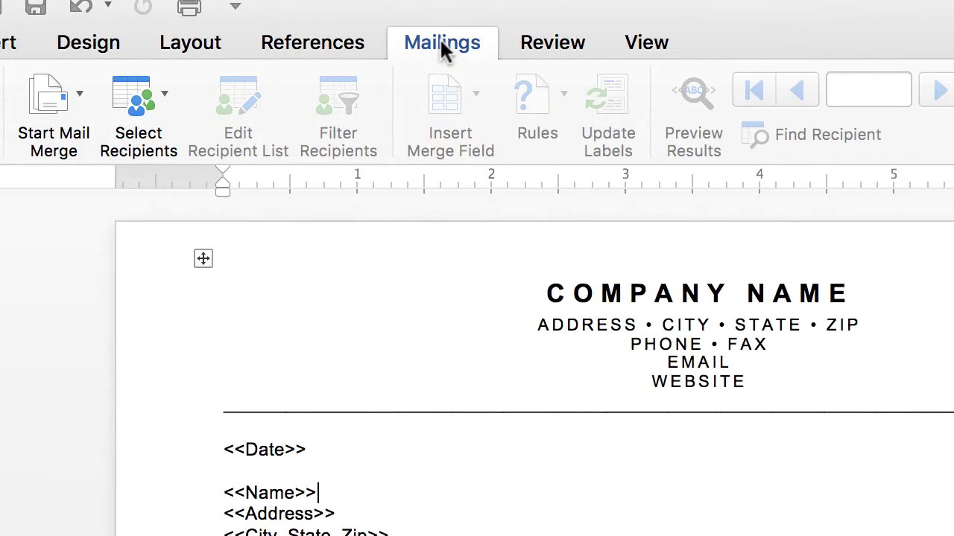
{"action": "left_click", "coordinate": [79, 98]}
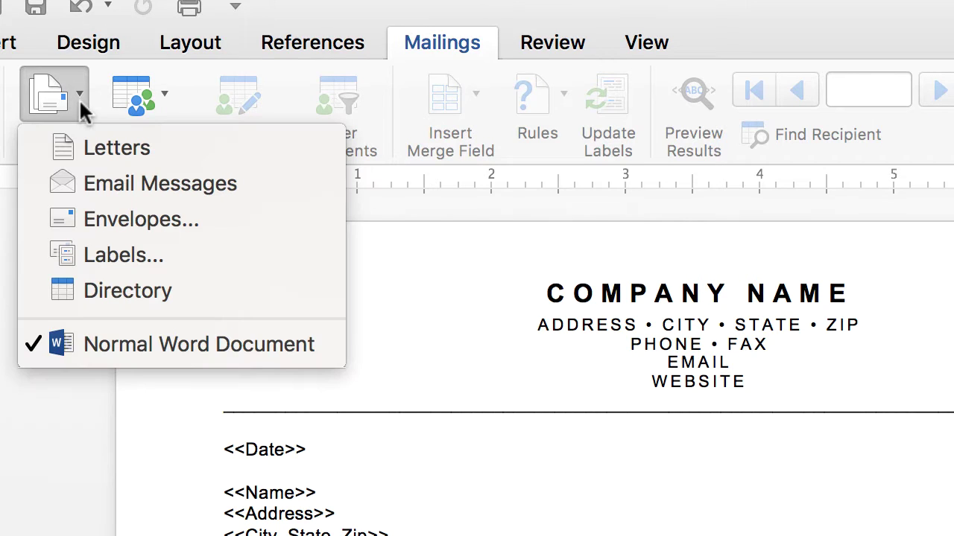
{"action": "left_click", "coordinate": [97, 148]}
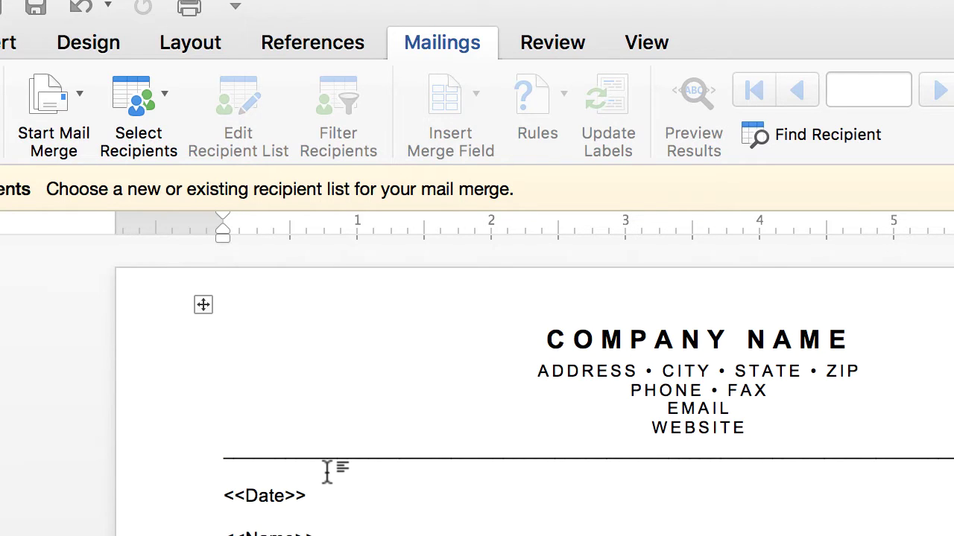
{"action": "left_click", "coordinate": [167, 97]}
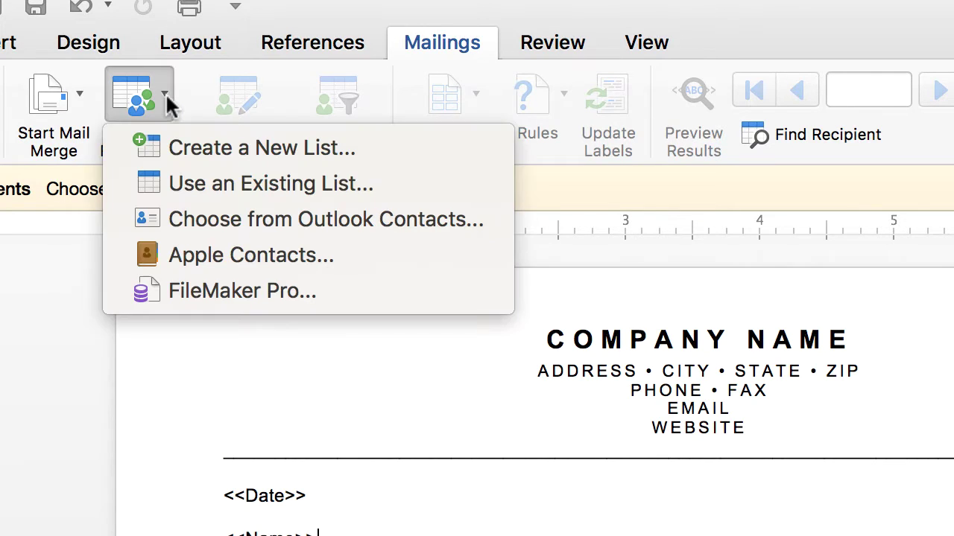
Attach Sonoma_County_FINAL as the recipient list, accepting the converter warning and Entire Worksheet range.
{"action": "left_click", "coordinate": [213, 185]}
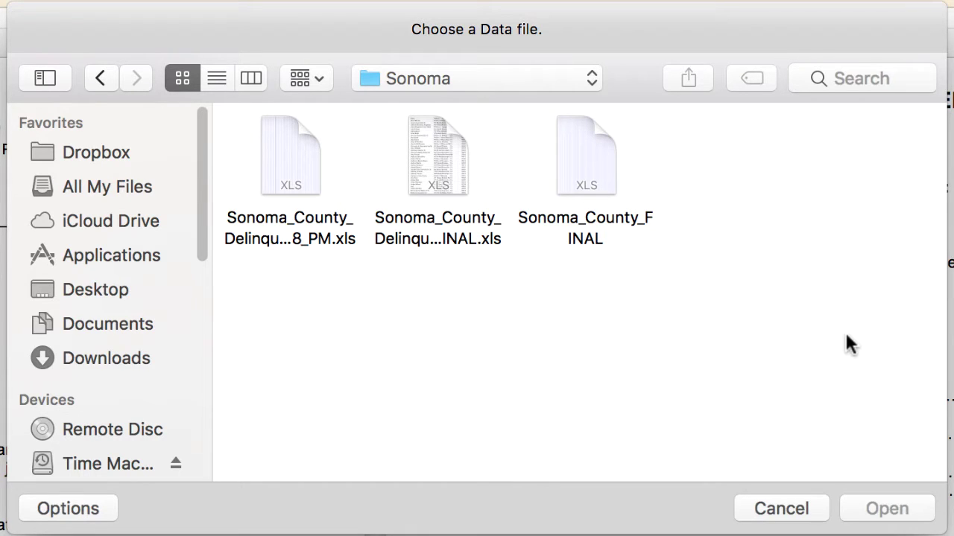
{"action": "left_click", "coordinate": [602, 165]}
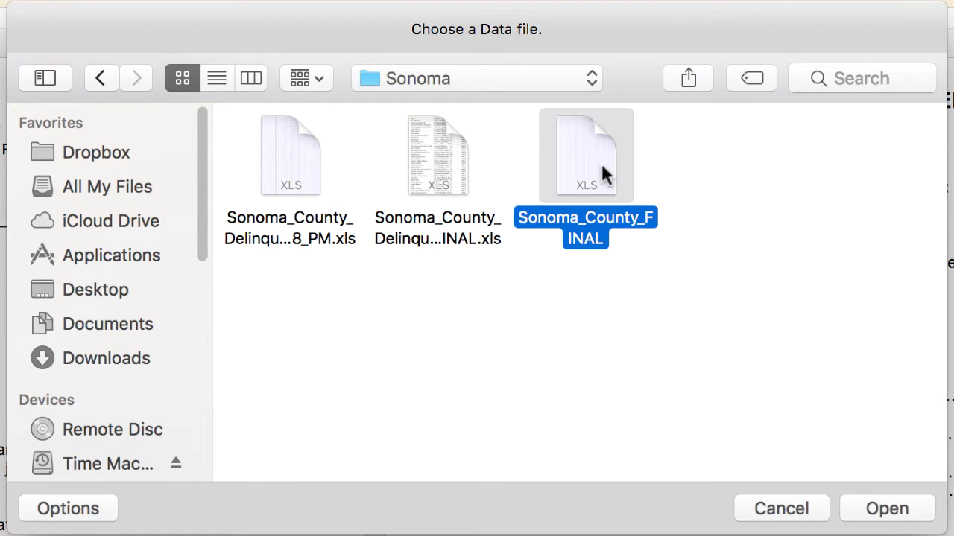
{"action": "left_click", "coordinate": [869, 508]}
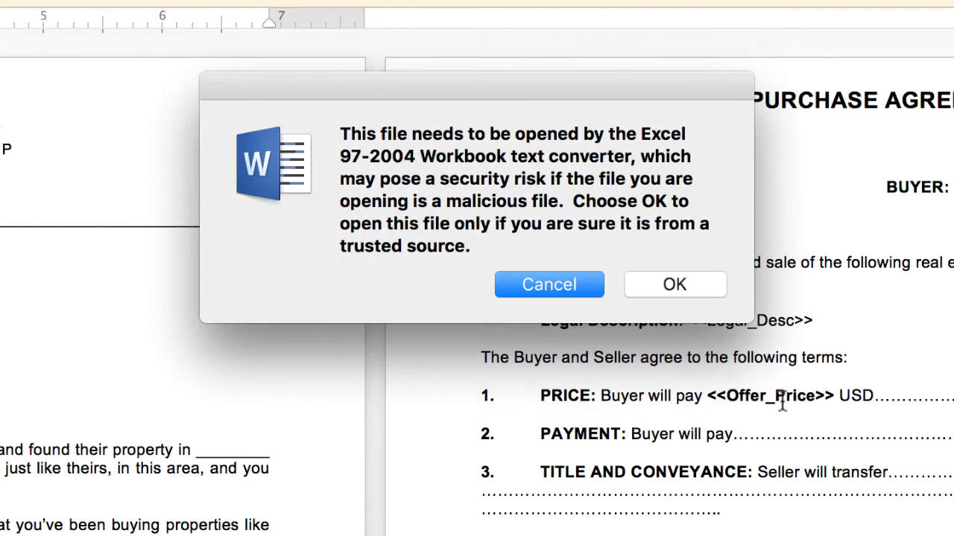
{"action": "left_click", "coordinate": [702, 286]}
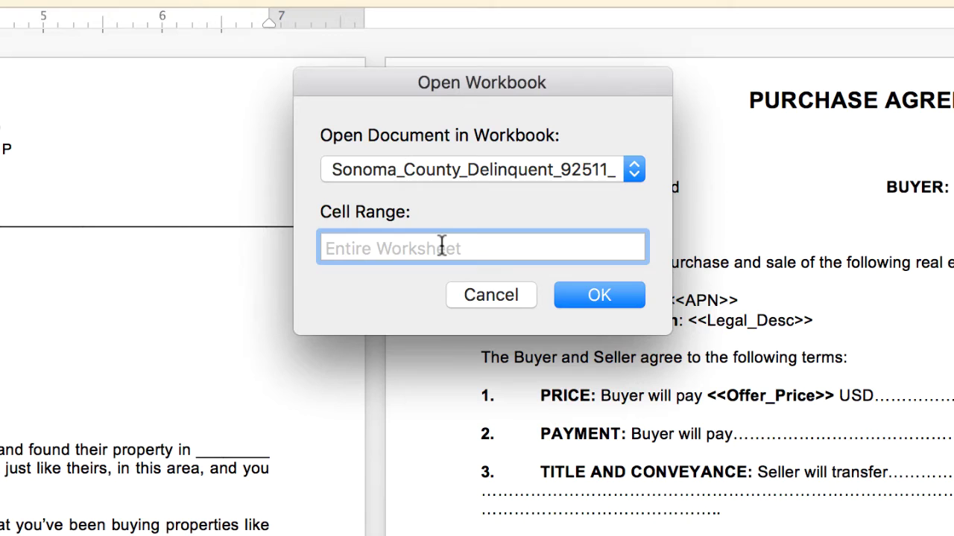
{"action": "left_click", "coordinate": [610, 298]}
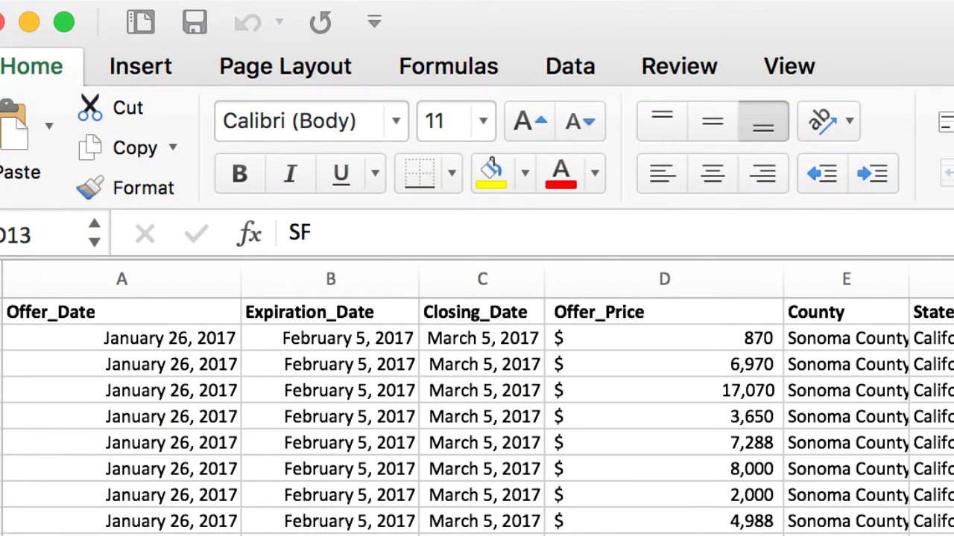
{"action": "left_click", "coordinate": [160, 308]}
{"action": "left_click", "coordinate": [327, 302]}
{"action": "left_click", "coordinate": [491, 310]}
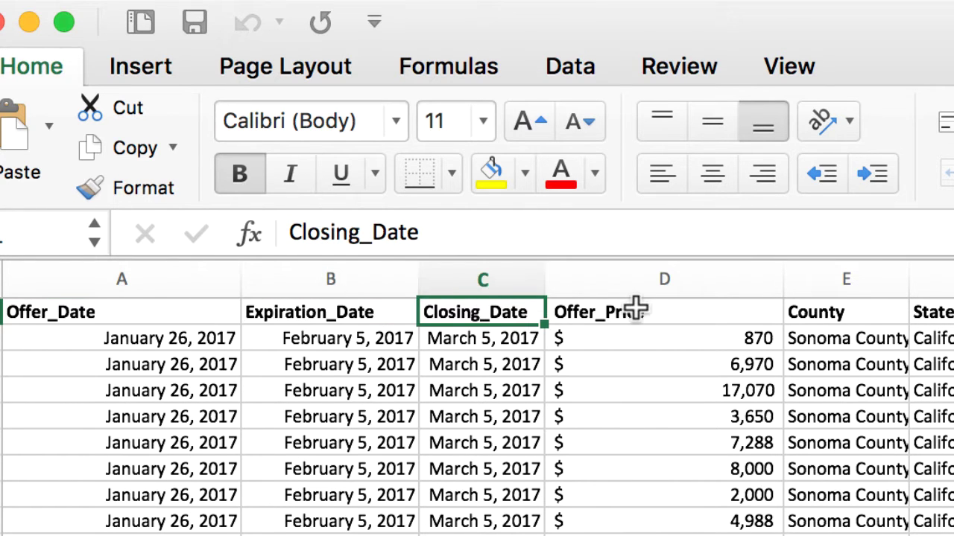
{"action": "left_click", "coordinate": [635, 308]}
{"action": "left_click", "coordinate": [855, 308]}
{"action": "left_click", "coordinate": [931, 312]}
{"action": "key", "text": "Right"}
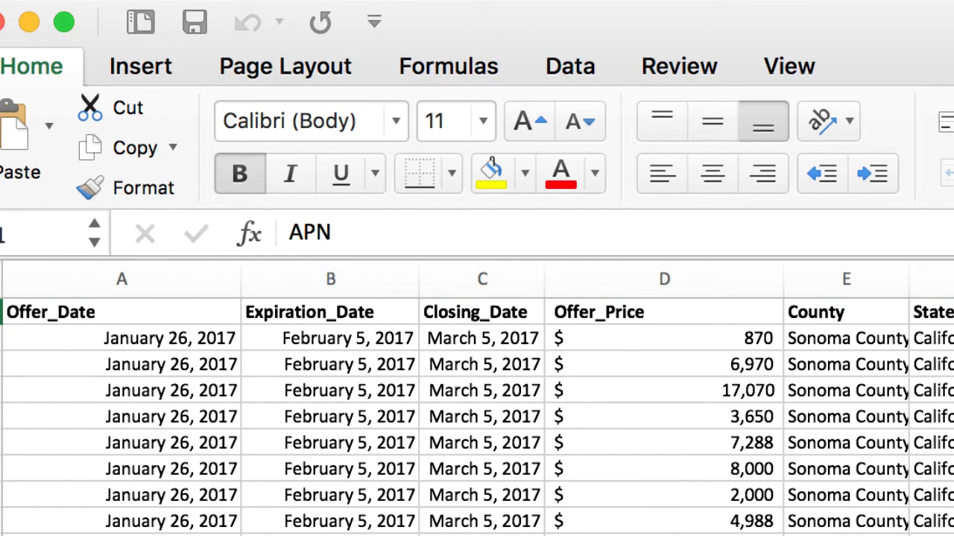
{"action": "key", "text": "Right"}
{"action": "key", "text": "super+Tab"}
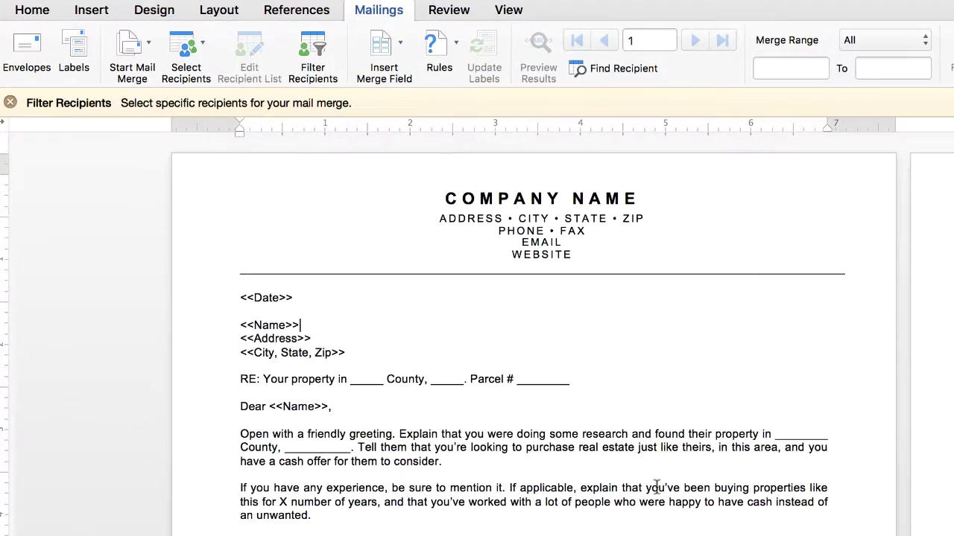
{"action": "left_click", "coordinate": [333, 295]}
{"action": "left_click", "coordinate": [221, 298]}
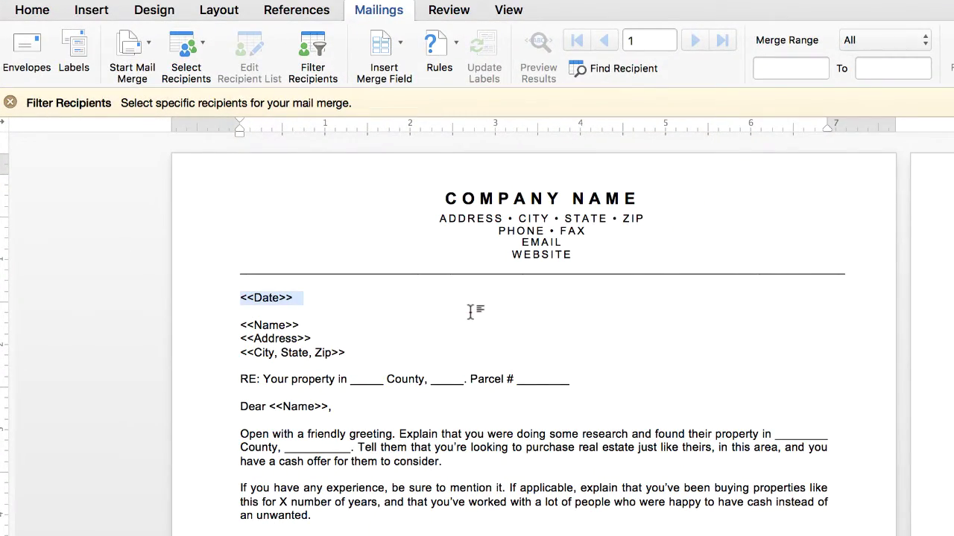
{"action": "key", "text": "super+Tab"}
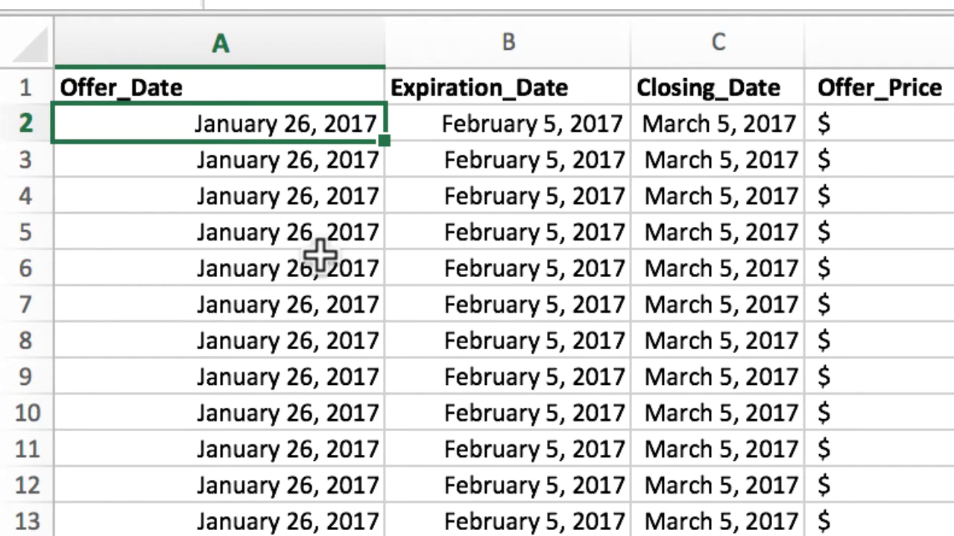
{"action": "left_click", "coordinate": [286, 406]}
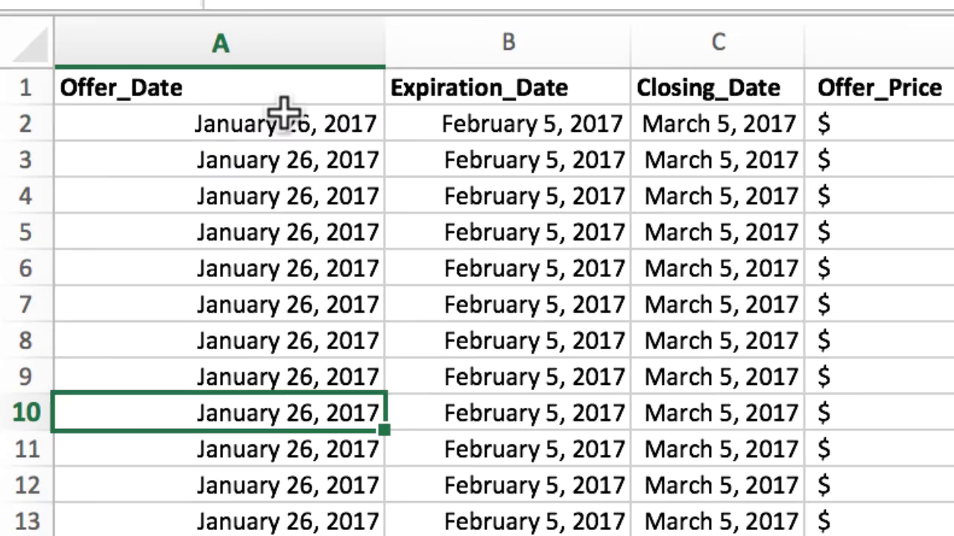
{"action": "left_click", "coordinate": [300, 11]}
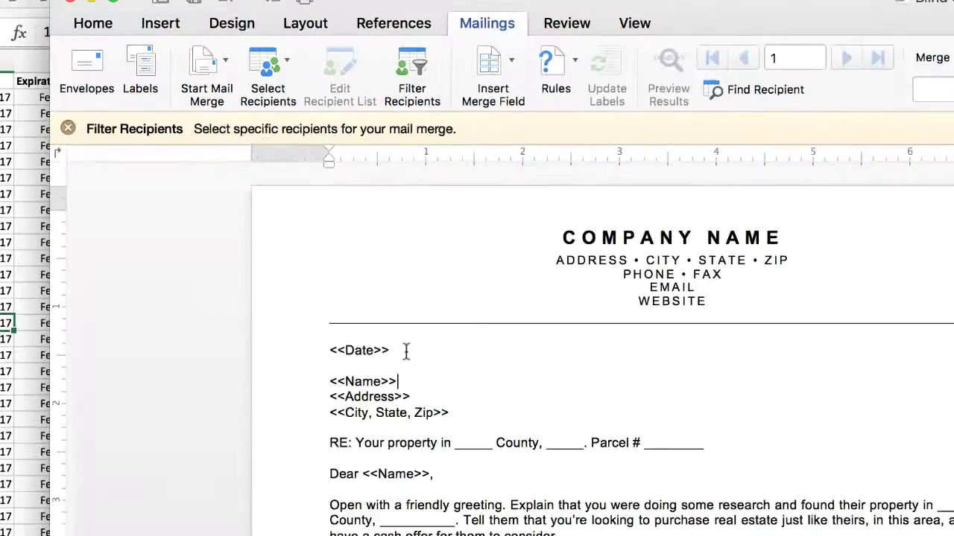
Replace <<Date>> with Offer_Date and <<Name>> with the OwnerName_Formatted field.
{"action": "left_click", "coordinate": [205, 311]}
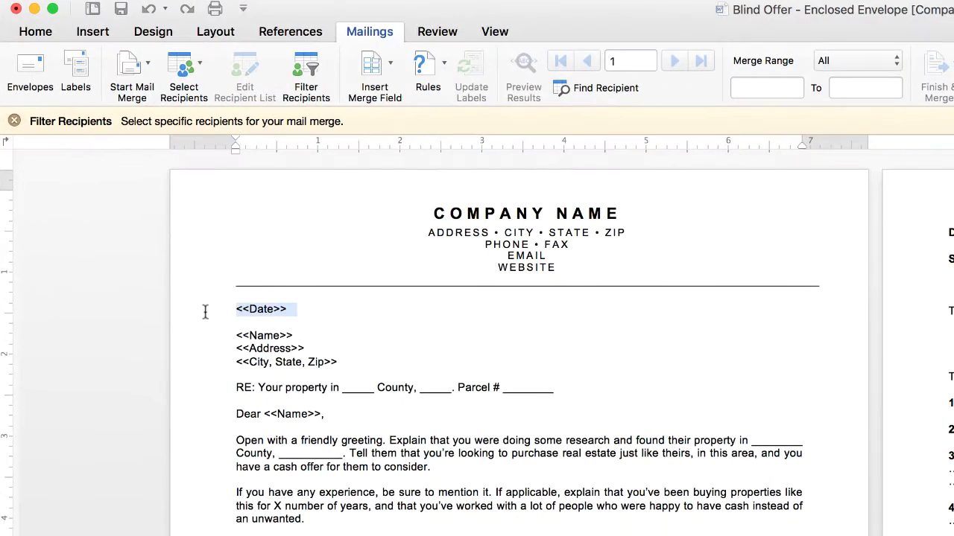
{"action": "left_click", "coordinate": [392, 69]}
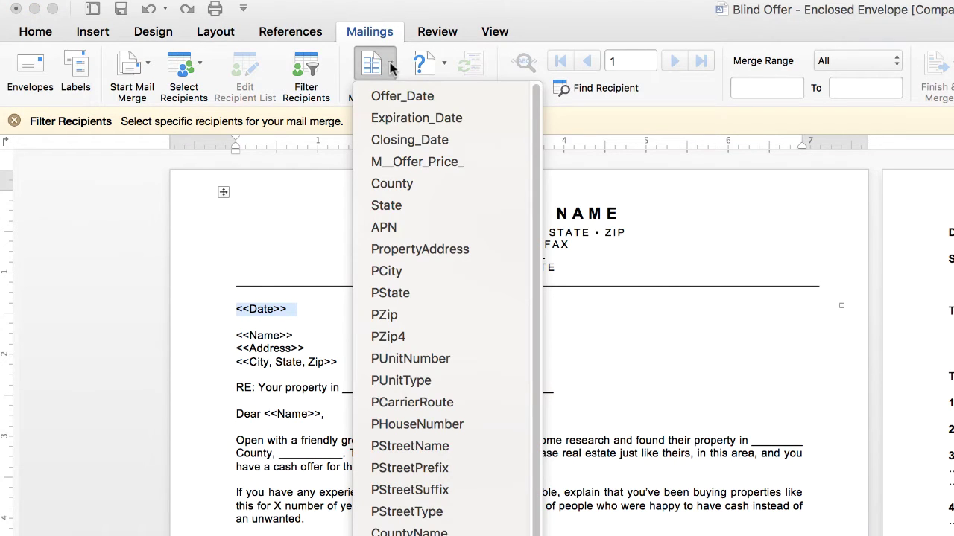
{"action": "left_click", "coordinate": [400, 97]}
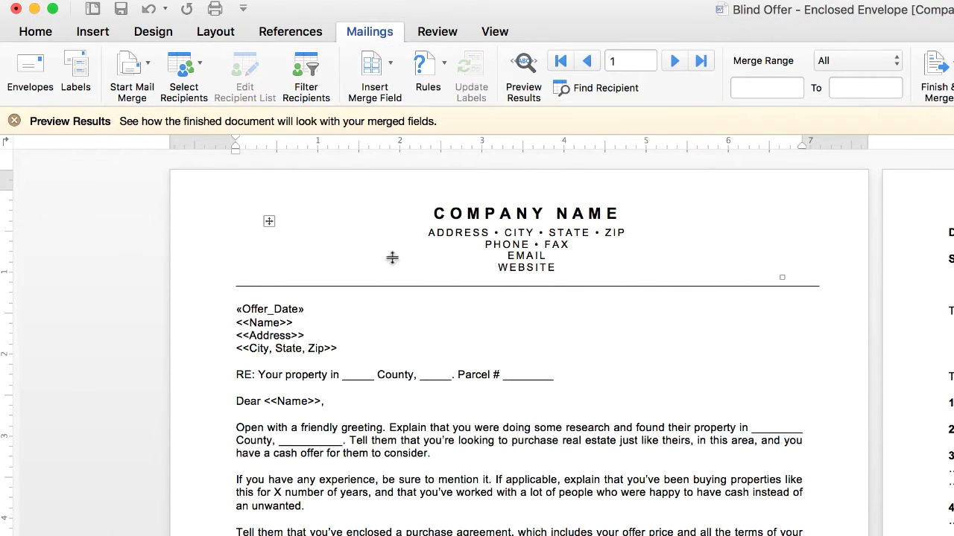
{"action": "key", "text": "Return"}
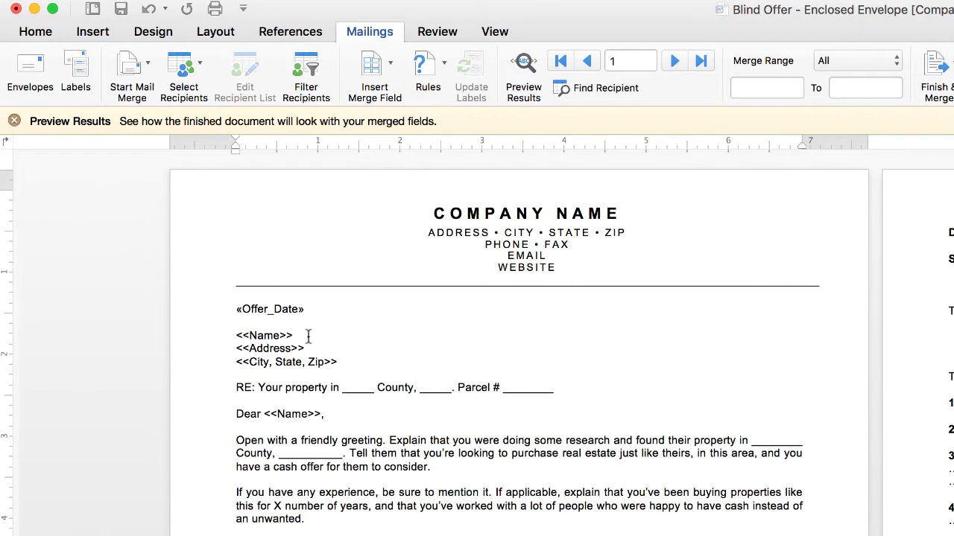
{"action": "left_click_drag", "start_coordinate": [307, 337], "coordinate": [224, 336]}
{"action": "left_click", "coordinate": [388, 76]}
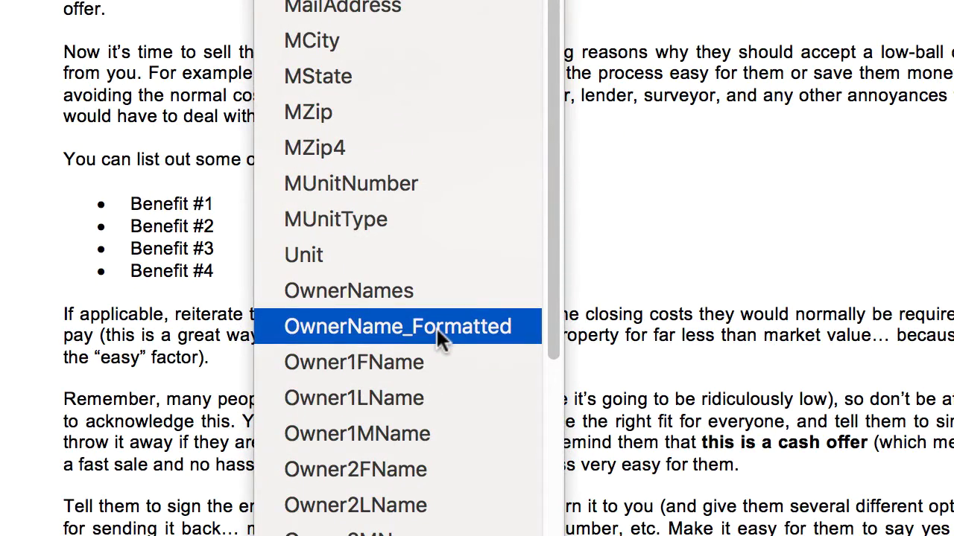
{"action": "left_click", "coordinate": [436, 327]}
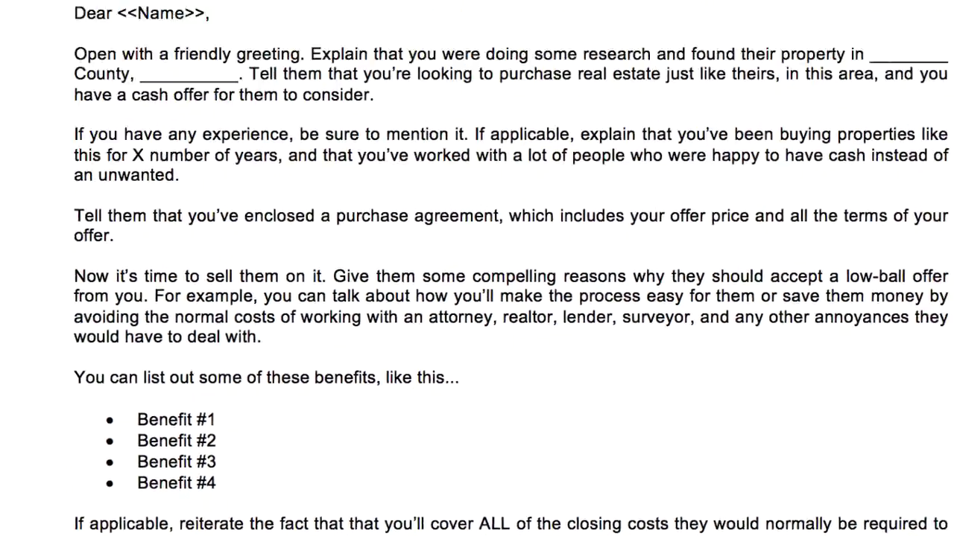
Replace the <<Address>> placeholder with the MailAddress field on its own line.
{"action": "left_click", "coordinate": [64, 223]}
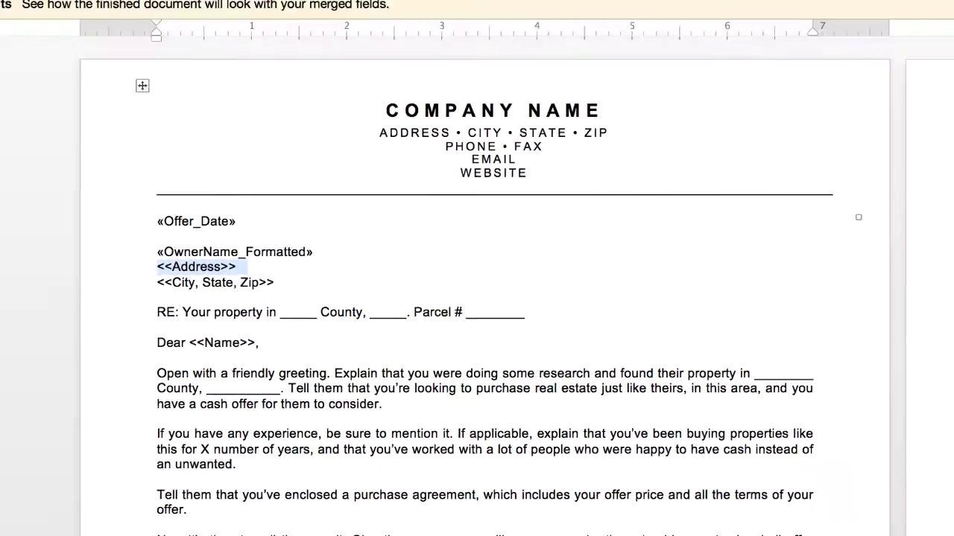
{"action": "left_click", "coordinate": [363, 48]}
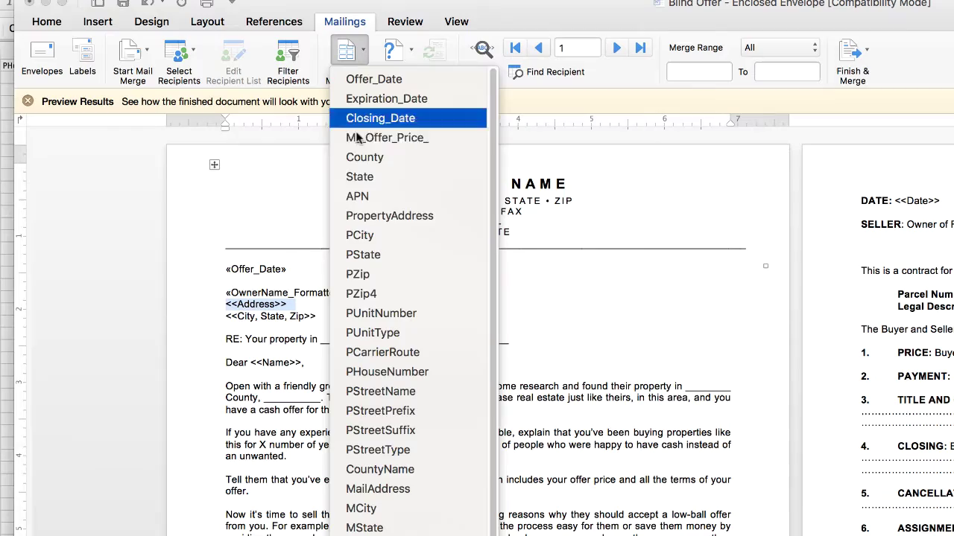
{"action": "left_click", "coordinate": [375, 489]}
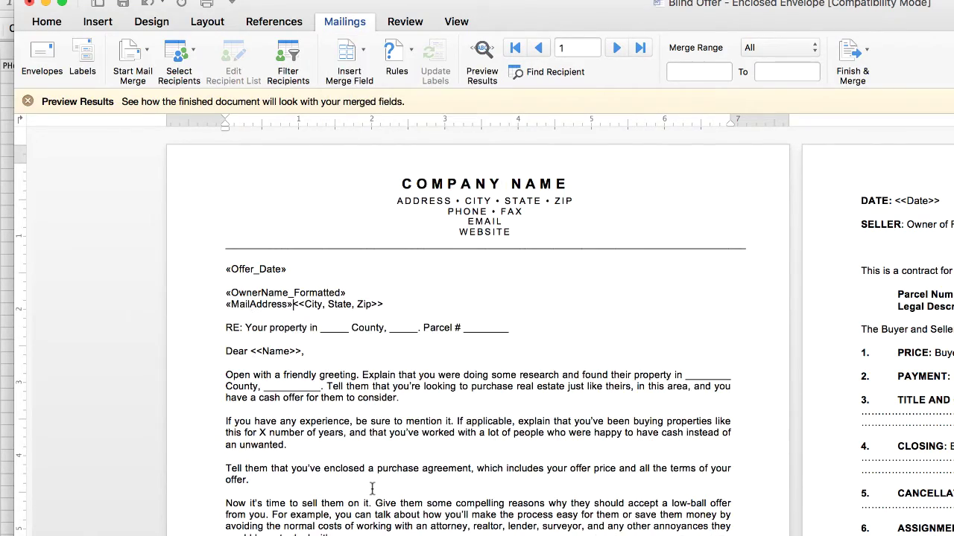
{"action": "key", "text": "Return"}
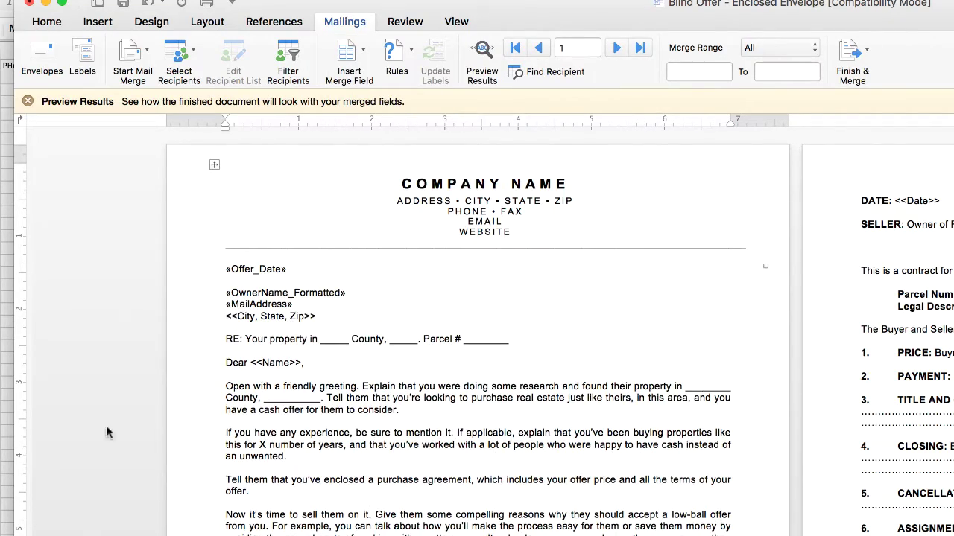
Fill the City, State, Zip line with the MCity, MState and MZip fields.
{"action": "left_click", "coordinate": [341, 294]}
{"action": "left_click", "coordinate": [204, 298]}
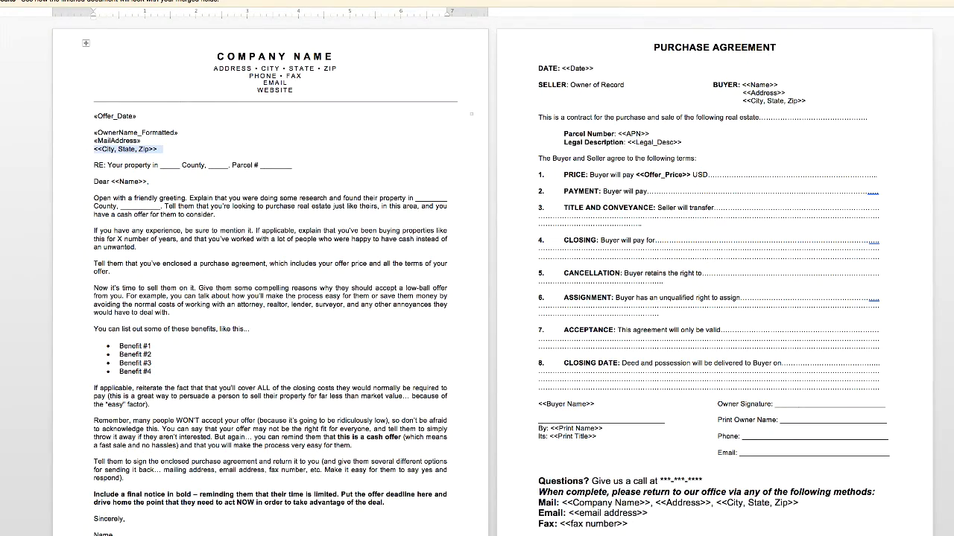
{"action": "left_click", "coordinate": [302, 37]}
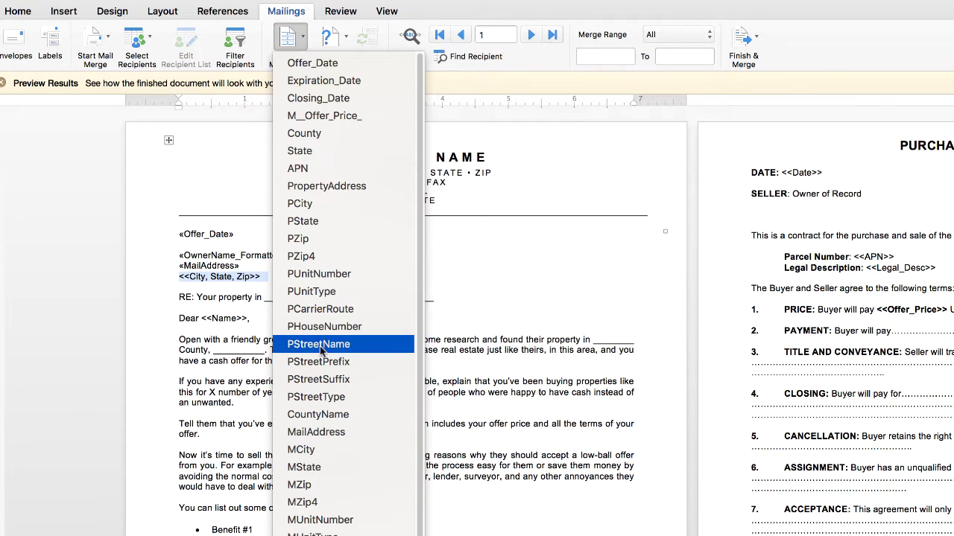
{"action": "left_click", "coordinate": [303, 450]}
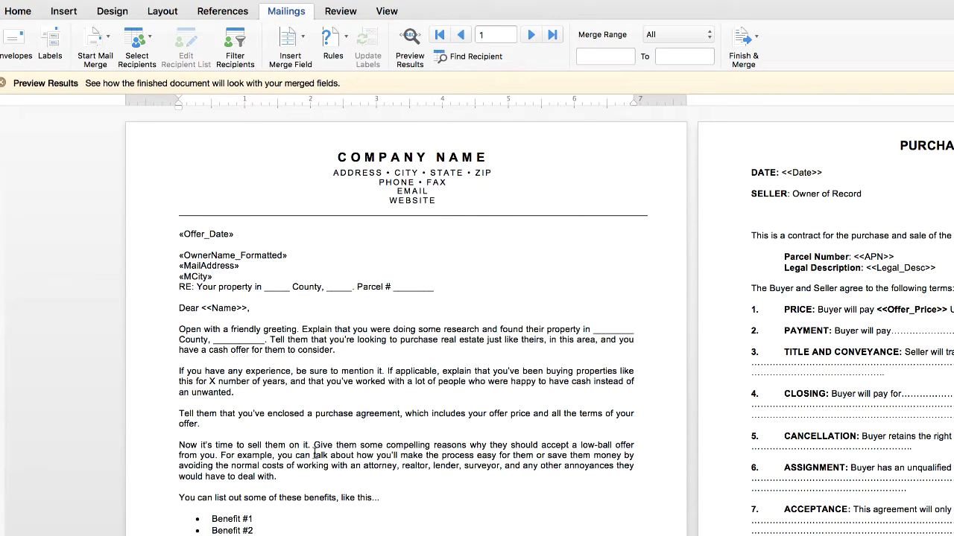
{"action": "left_click", "coordinate": [290, 37]}
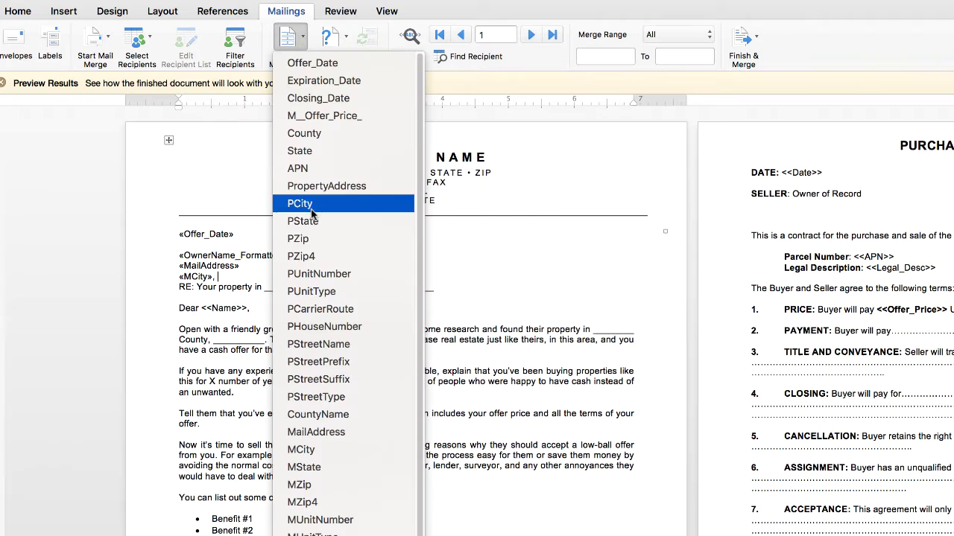
{"action": "left_click", "coordinate": [305, 467]}
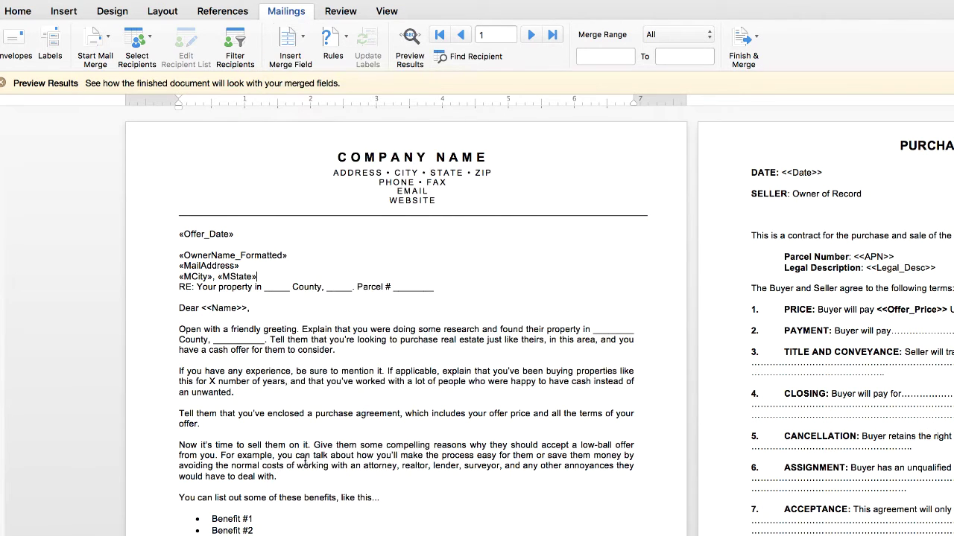
{"action": "left_click", "coordinate": [300, 51]}
{"action": "left_click", "coordinate": [305, 484]}
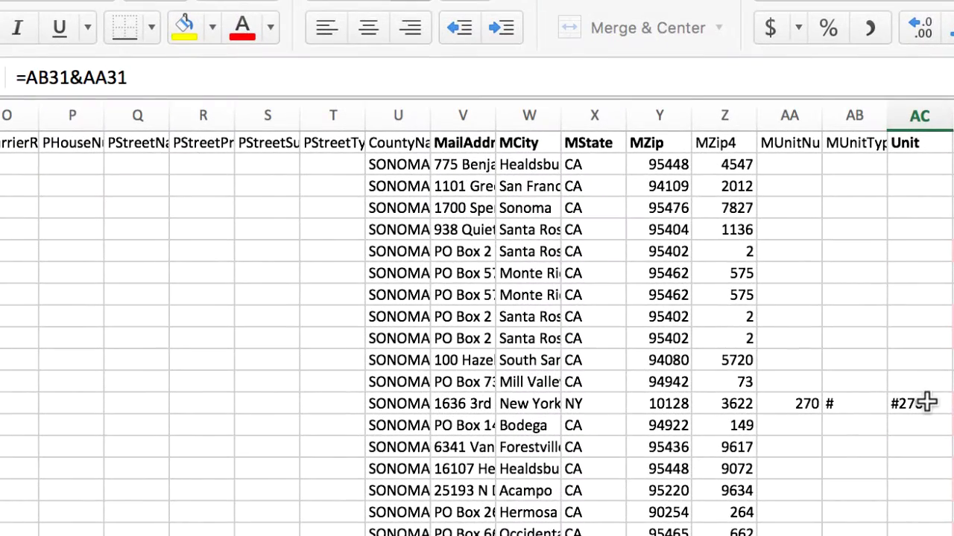
Check the =AB13&AA13 formula producing #270, then edit the V13 mail address.
{"action": "left_click", "coordinate": [926, 402]}
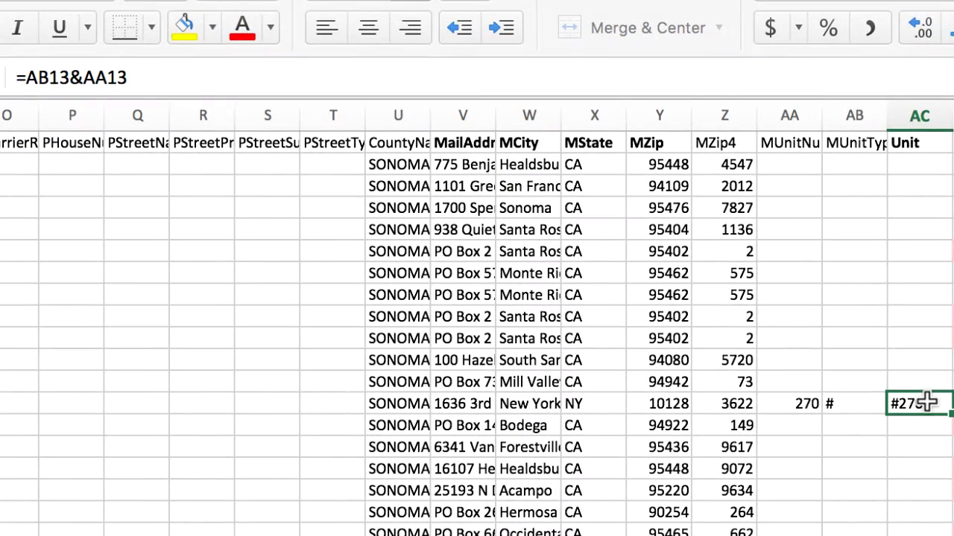
{"action": "left_click", "coordinate": [467, 402]}
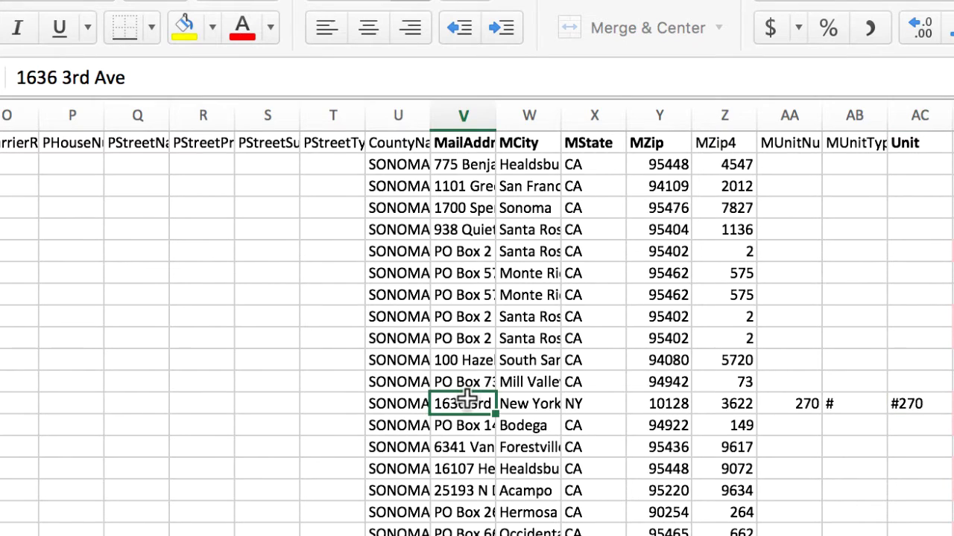
{"action": "left_click", "coordinate": [198, 69]}
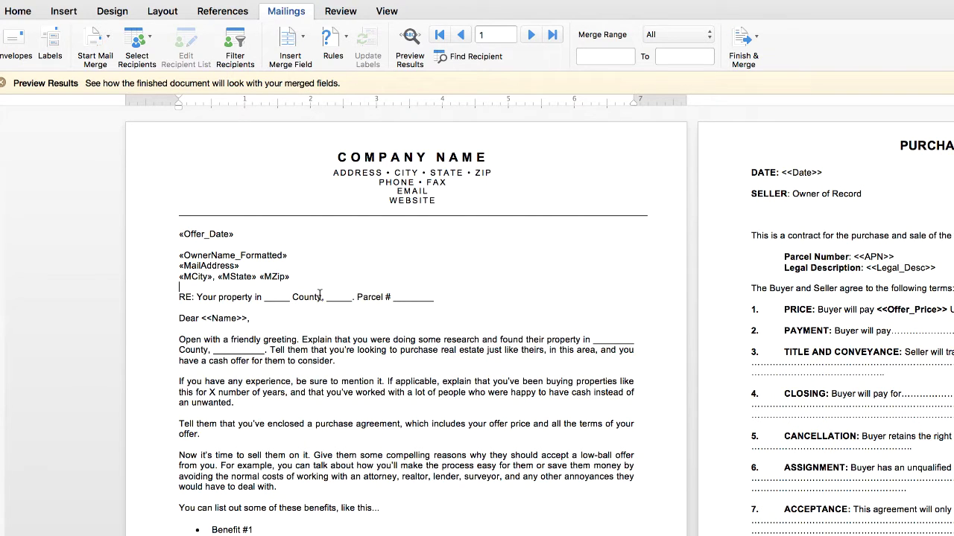
Replace the RE: line's county and state blanks with the County and State fields.
{"action": "left_click_drag", "start_coordinate": [320, 297], "coordinate": [266, 297]}
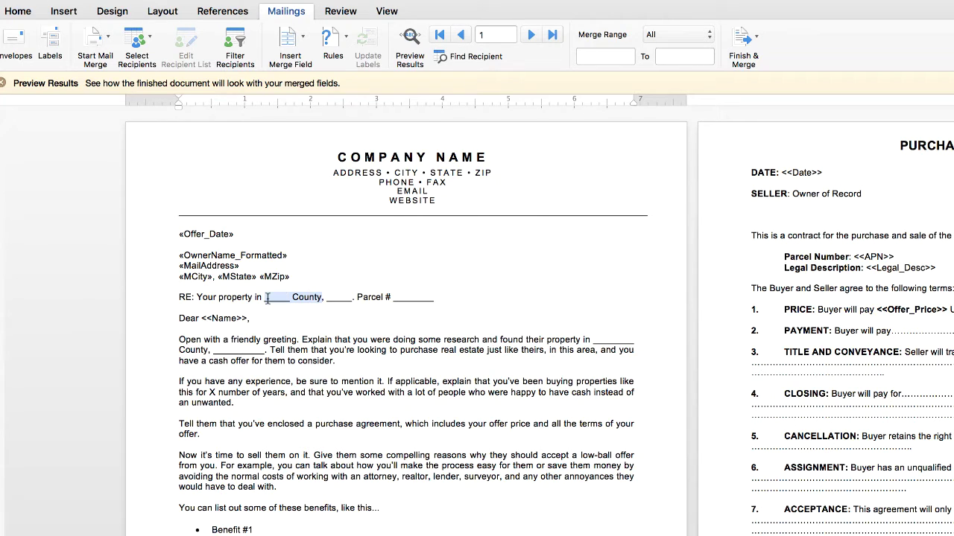
{"action": "left_click", "coordinate": [292, 41]}
{"action": "left_click", "coordinate": [330, 133]}
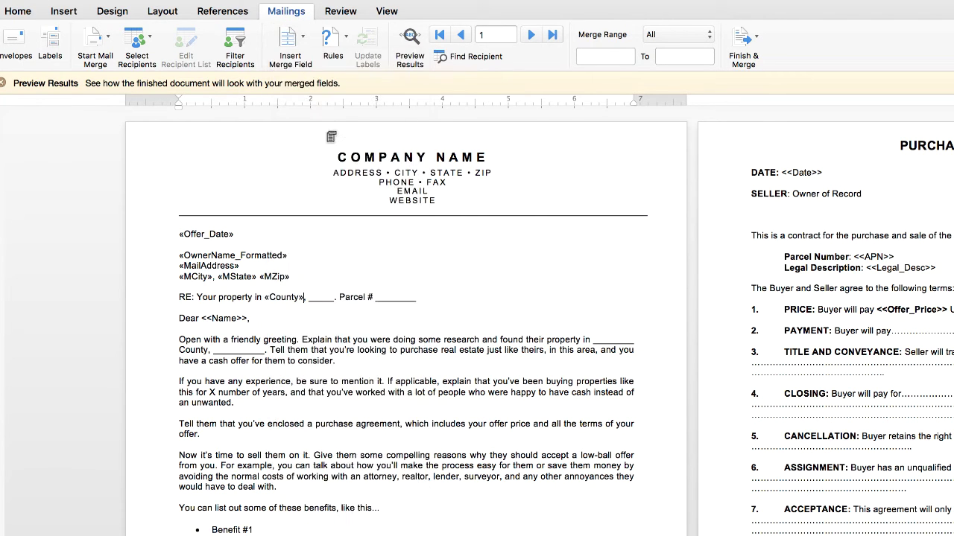
{"action": "double_click", "coordinate": [316, 297]}
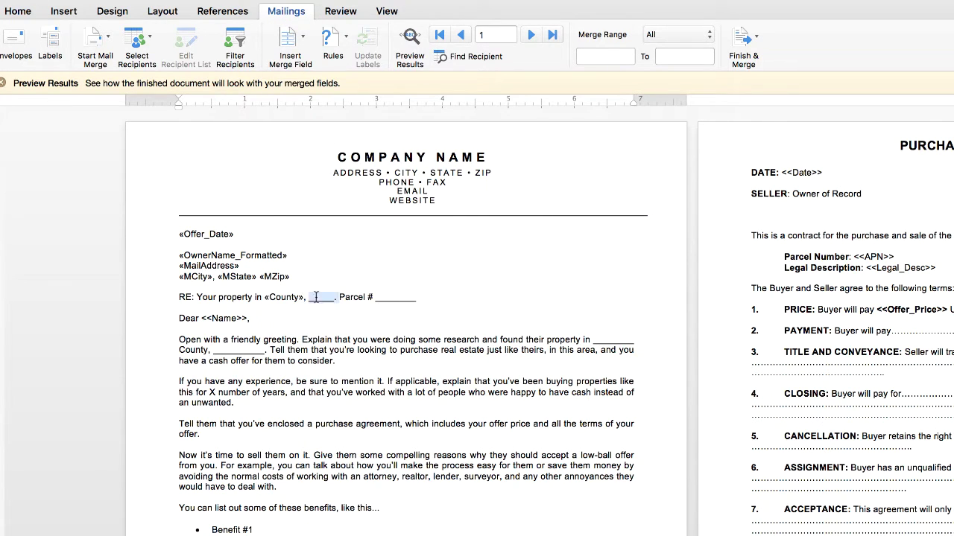
{"action": "left_click", "coordinate": [291, 41]}
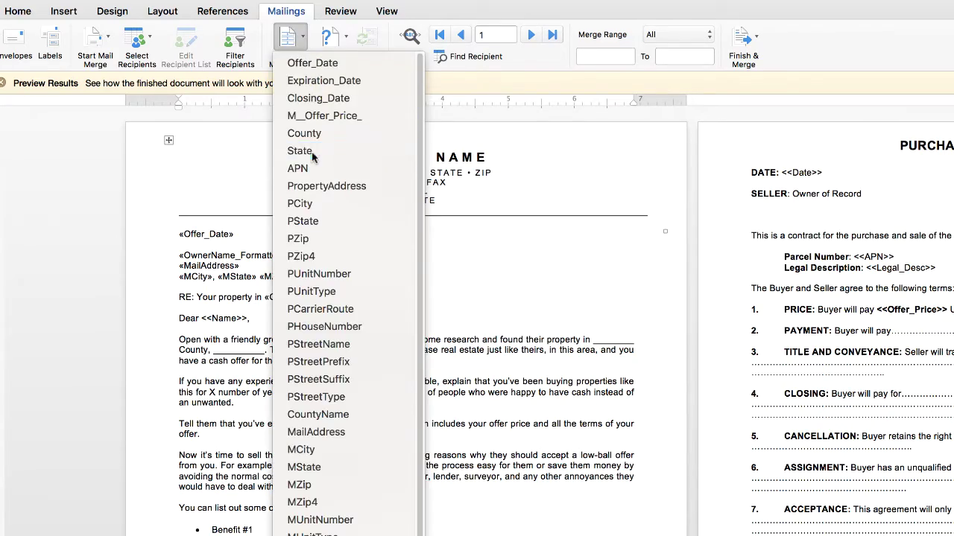
{"action": "left_click", "coordinate": [311, 152]}
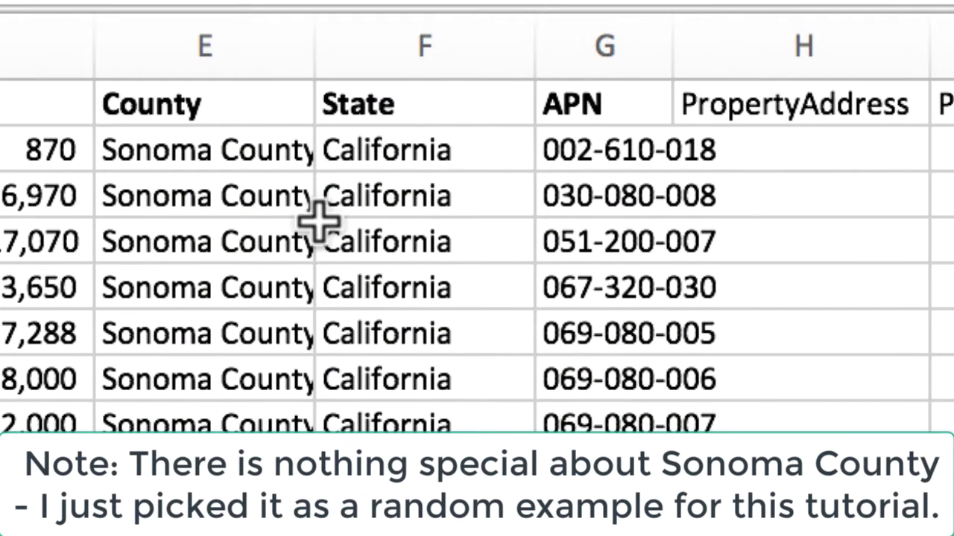
{"action": "left_click", "coordinate": [242, 116]}
{"action": "left_click", "coordinate": [359, 113]}
{"action": "left_click", "coordinate": [307, 29]}
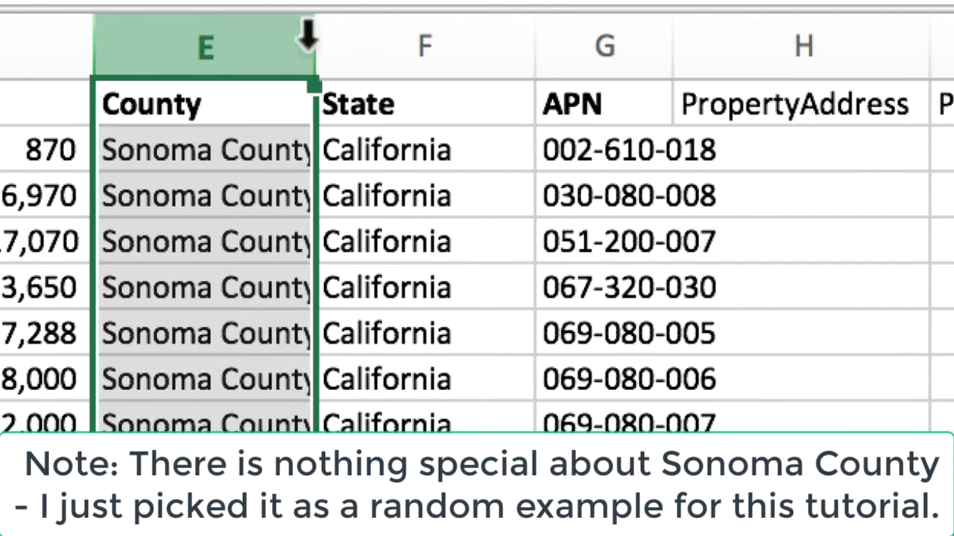
{"action": "left_click", "coordinate": [400, 30]}
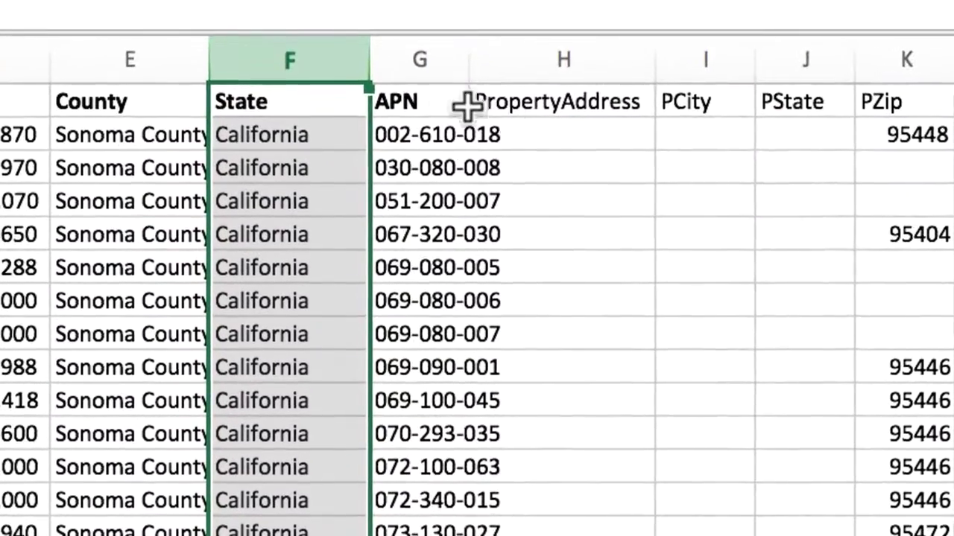
{"action": "left_click", "coordinate": [444, 53]}
{"action": "left_click", "coordinate": [444, 54]}
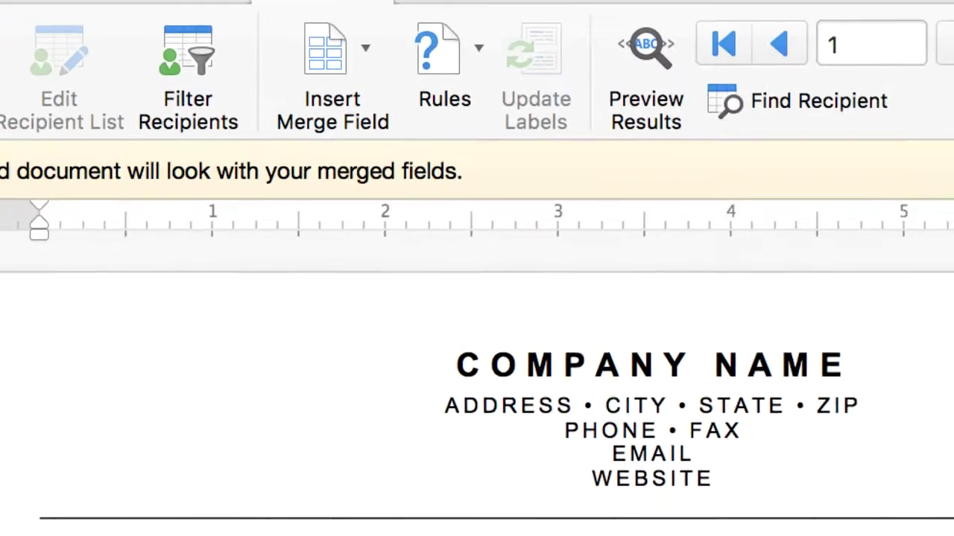
Insert APN after Parcel # and greet the owner with OwnerName_Formatted.
{"action": "left_click", "coordinate": [290, 26]}
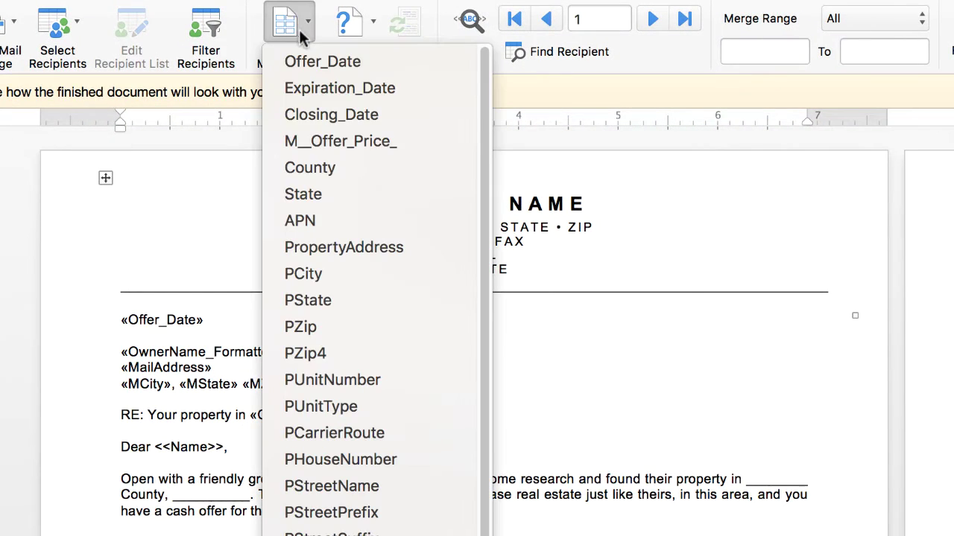
{"action": "left_click", "coordinate": [330, 219]}
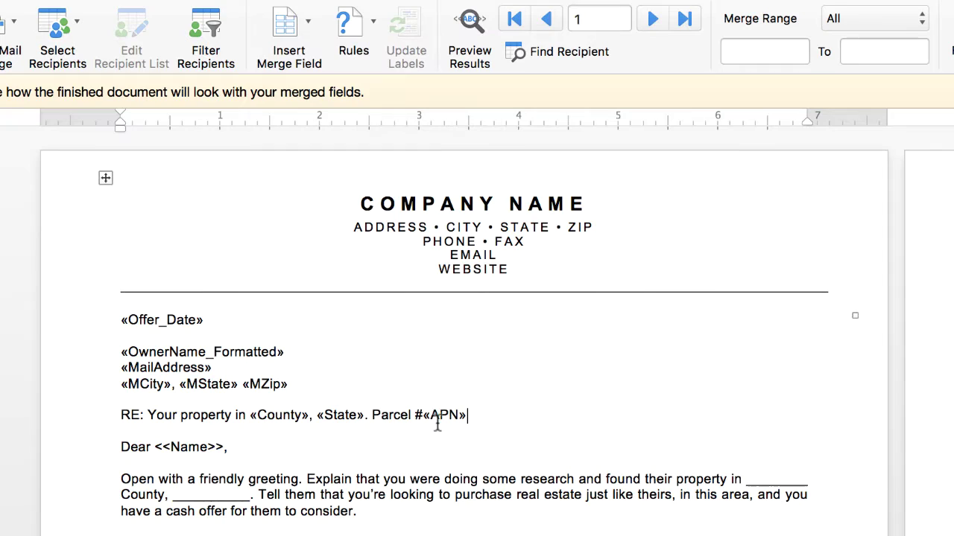
{"action": "left_click_drag", "start_coordinate": [228, 447], "coordinate": [157, 445]}
{"action": "left_click", "coordinate": [310, 23]}
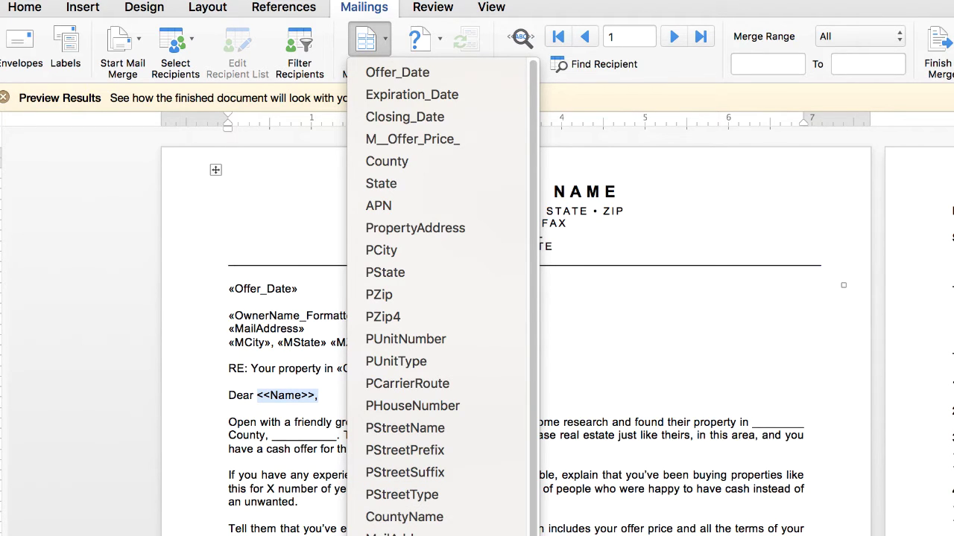
{"action": "key", "text": "Return"}
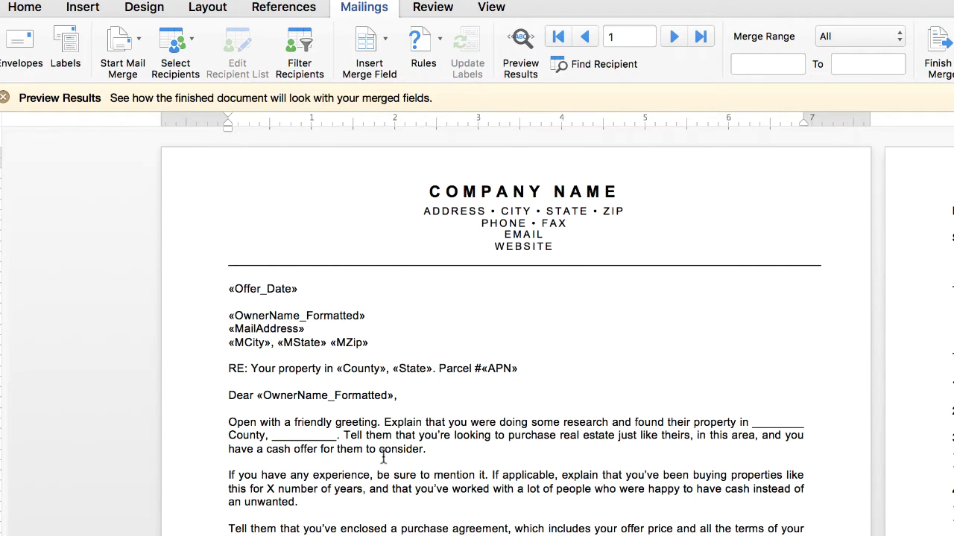
Replace the opening paragraph's blanks with the County and State fields.
{"action": "left_click", "coordinate": [429, 449]}
{"action": "left_click_drag", "start_coordinate": [752, 422], "coordinate": [337, 435]}
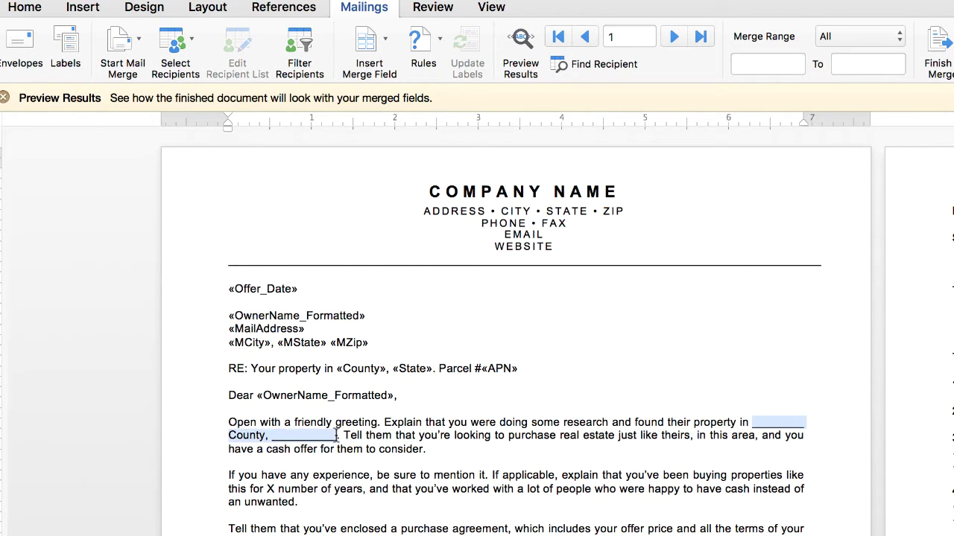
{"action": "left_click", "coordinate": [365, 42]}
{"action": "left_click", "coordinate": [407, 166]}
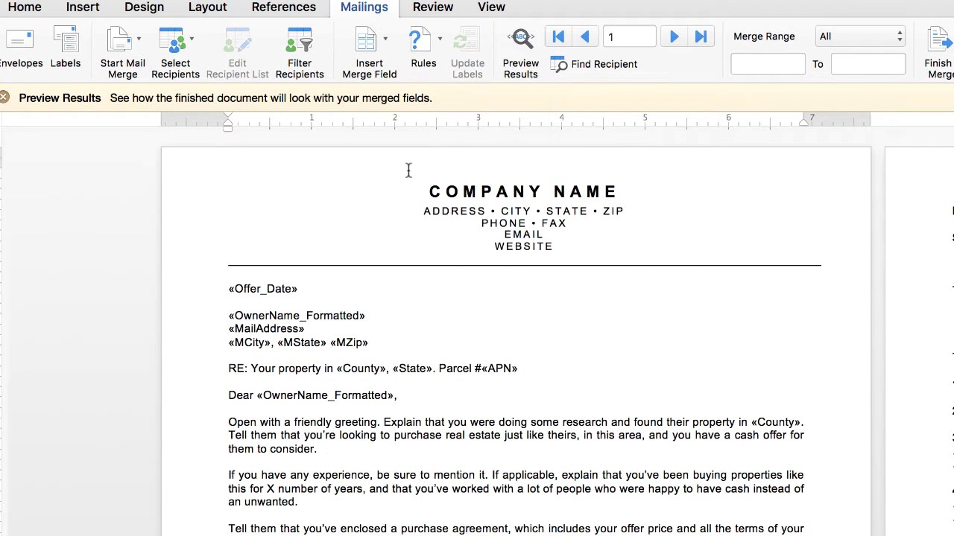
{"action": "left_click", "coordinate": [366, 41]}
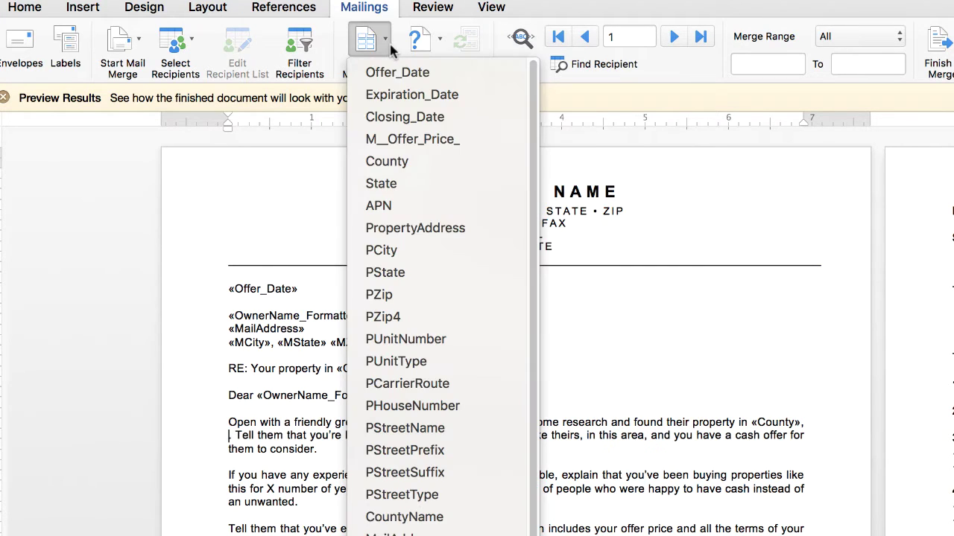
{"action": "left_click", "coordinate": [386, 184]}
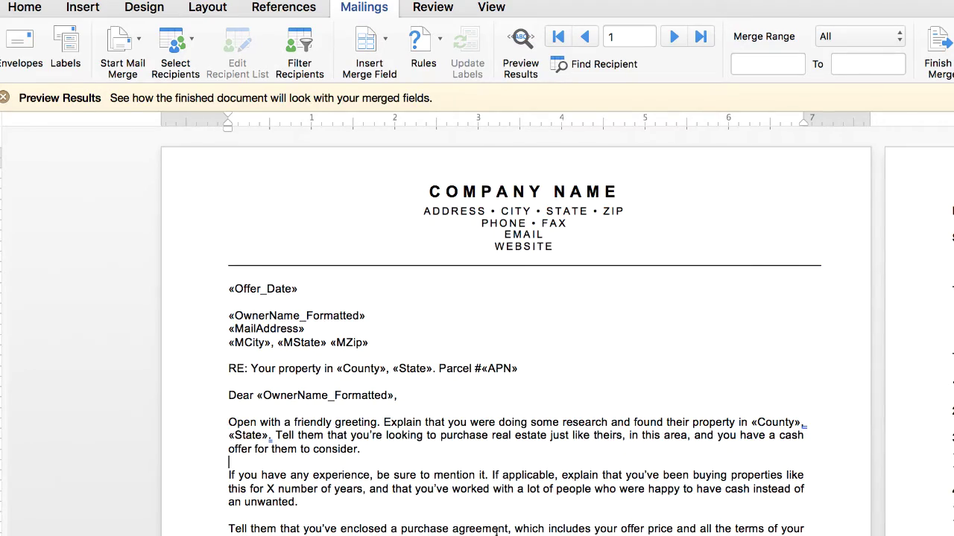
Replace 'offer deadline here' in the bold final notice with the Expiration_Date field.
{"action": "scroll", "coordinate": [496, 531], "scroll_direction": "down", "scroll_amount": 1}
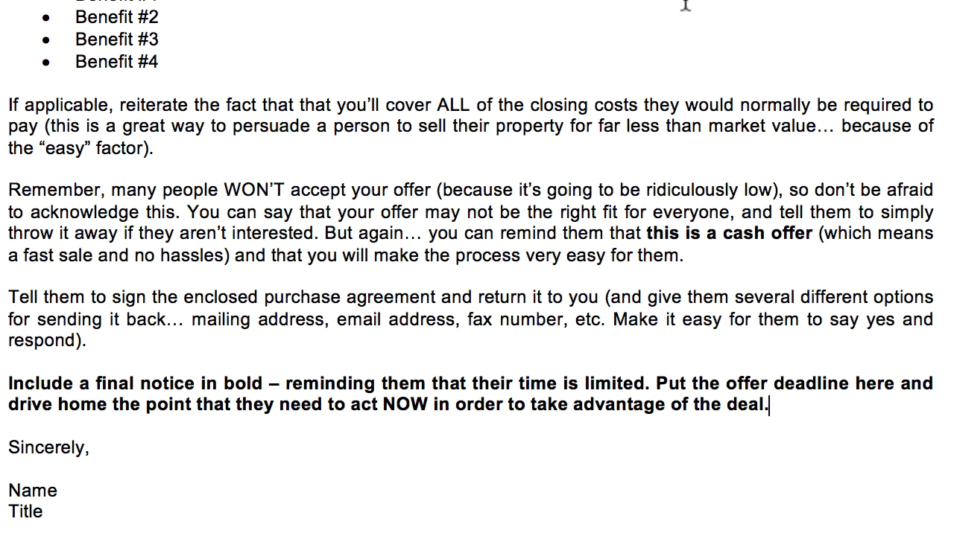
{"action": "left_click", "coordinate": [810, 416]}
{"action": "left_click", "coordinate": [814, 407]}
{"action": "left_click_drag", "start_coordinate": [726, 382], "coordinate": [886, 379]}
{"action": "scroll", "coordinate": [883, 378], "scroll_direction": "up", "scroll_amount": 10}
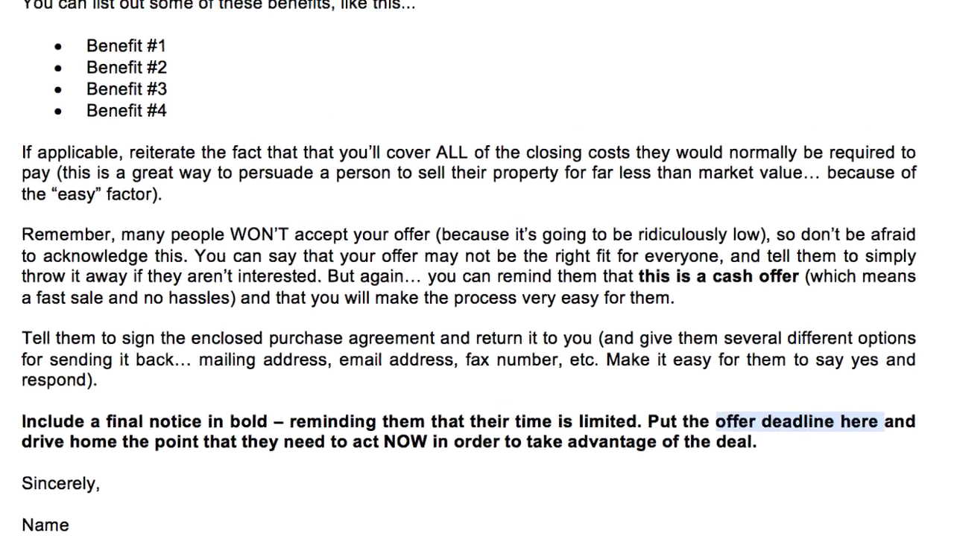
{"action": "left_click", "coordinate": [319, 65]}
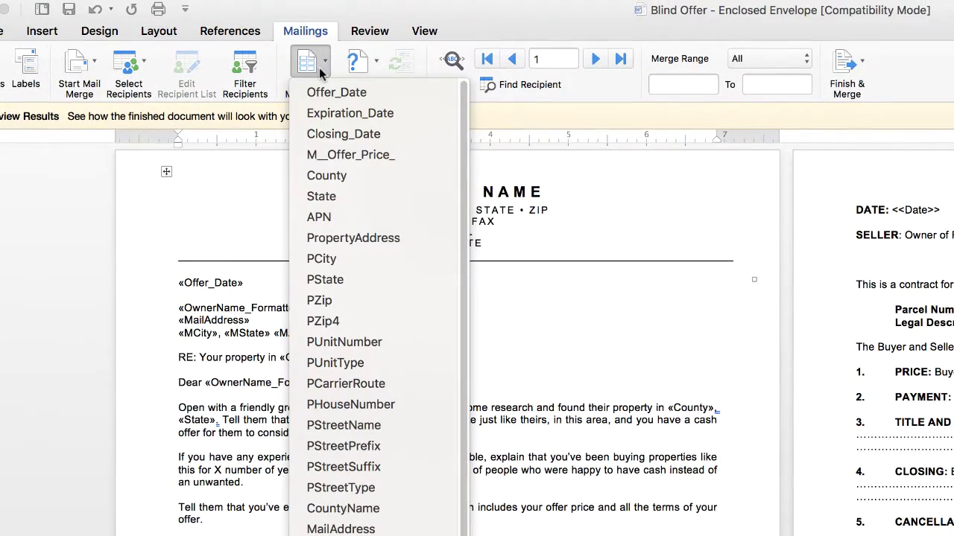
{"action": "left_click", "coordinate": [349, 113]}
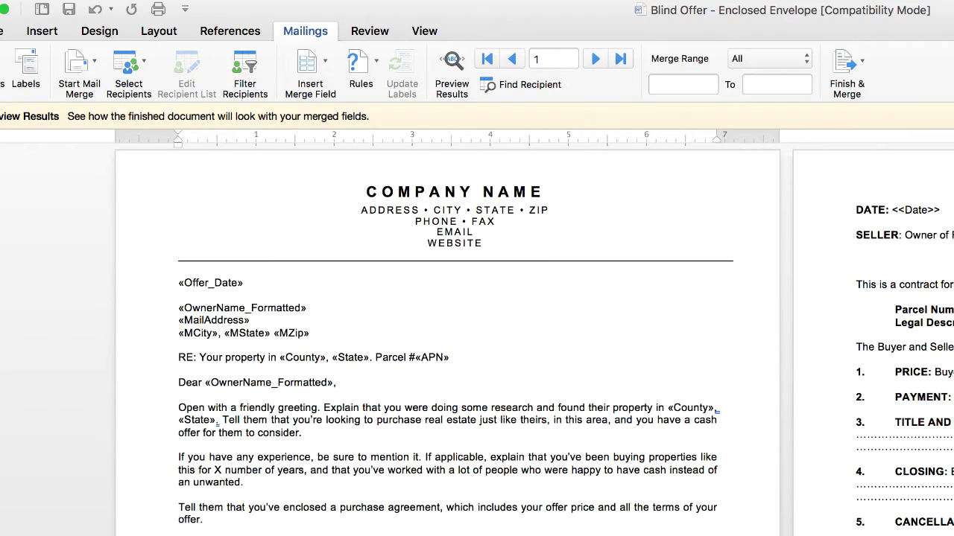
Sign the letter with the sender's name and title Manager, adding a blank line above.
{"action": "scroll", "coordinate": [447, 335], "scroll_direction": "down", "scroll_amount": 15}
{"action": "double_click", "coordinate": [169, 501]}
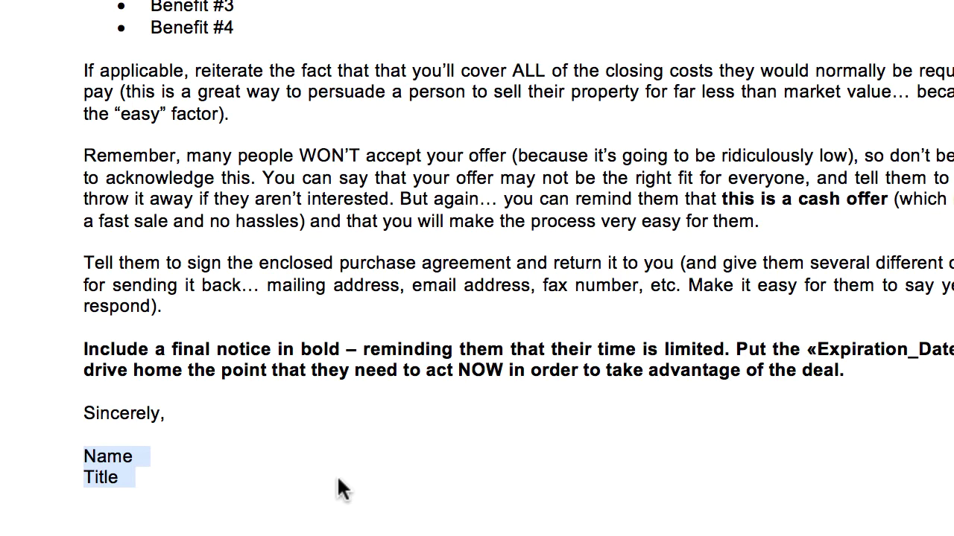
{"action": "type", "text": "Seth Williams"}
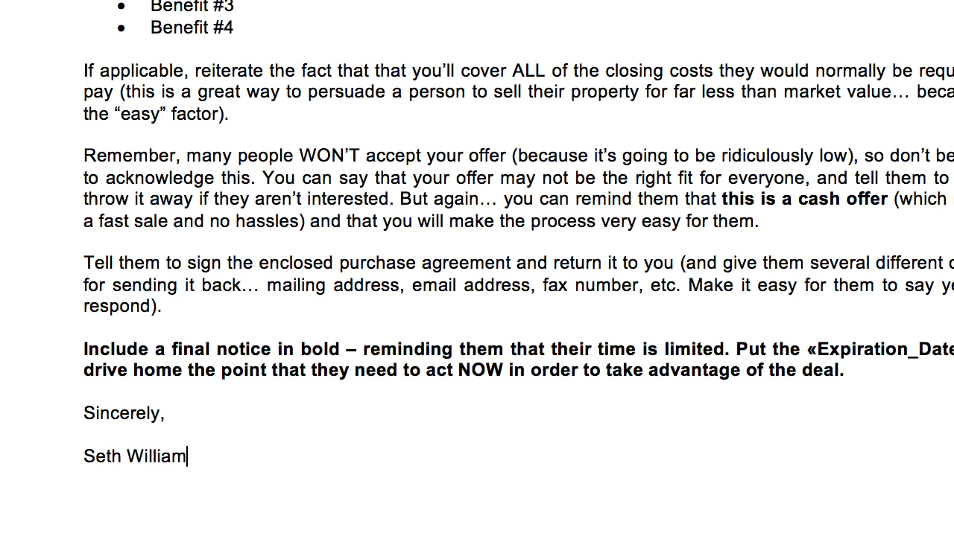
{"action": "key", "text": "Return"}
{"action": "type", "text": "Manager"}
{"action": "left_click", "coordinate": [313, 434]}
{"action": "key", "text": "Return"}
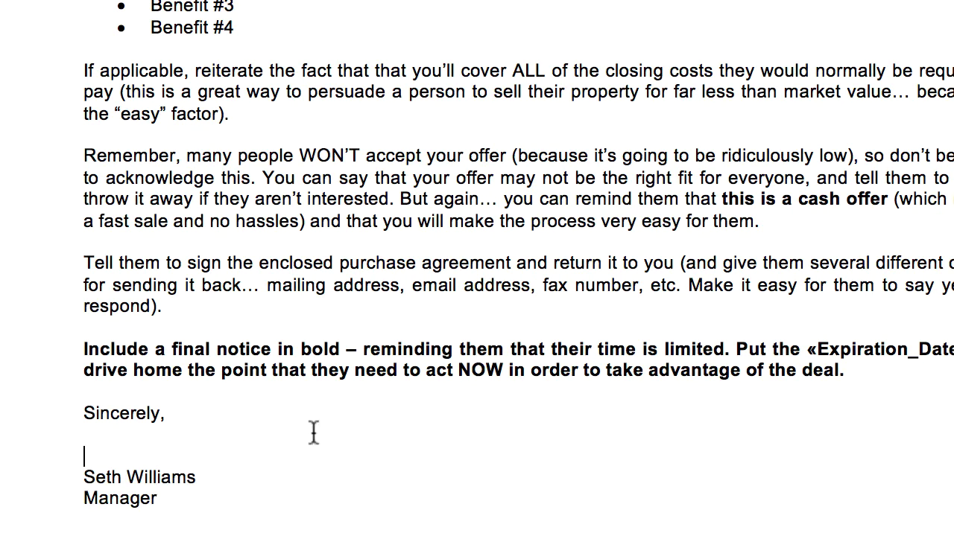
{"action": "left_click", "coordinate": [251, 433]}
{"action": "left_click", "coordinate": [220, 431]}
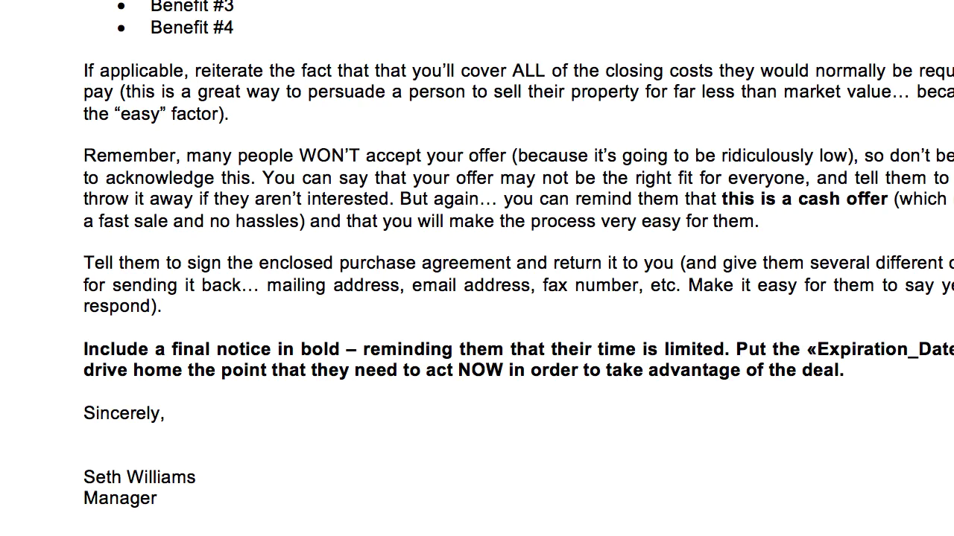
Replace the agreement's <<Date>> placeholder with the Offer_Date field.
{"action": "left_click", "coordinate": [591, 127]}
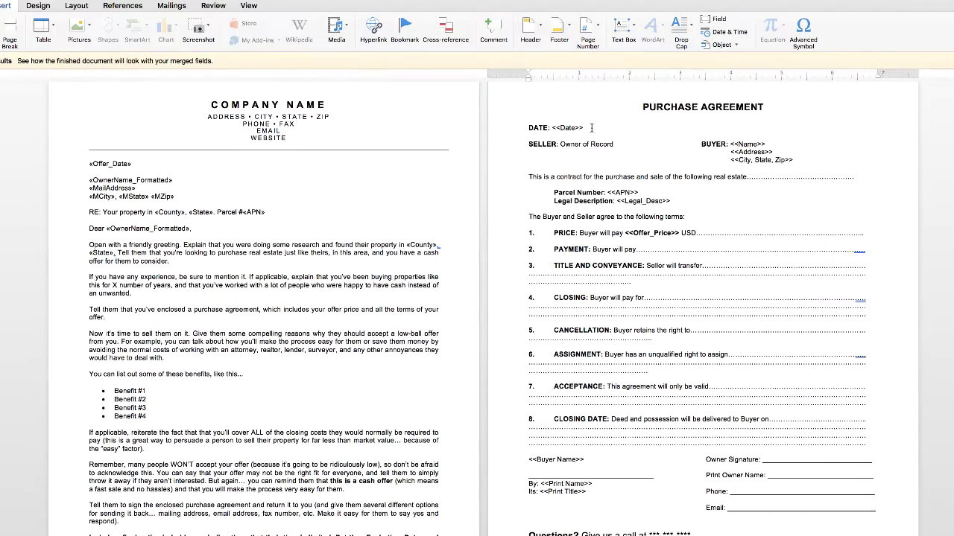
{"action": "left_click_drag", "start_coordinate": [584, 127], "coordinate": [552, 128]}
{"action": "left_click", "coordinate": [172, 5]}
{"action": "left_click", "coordinate": [170, 30]}
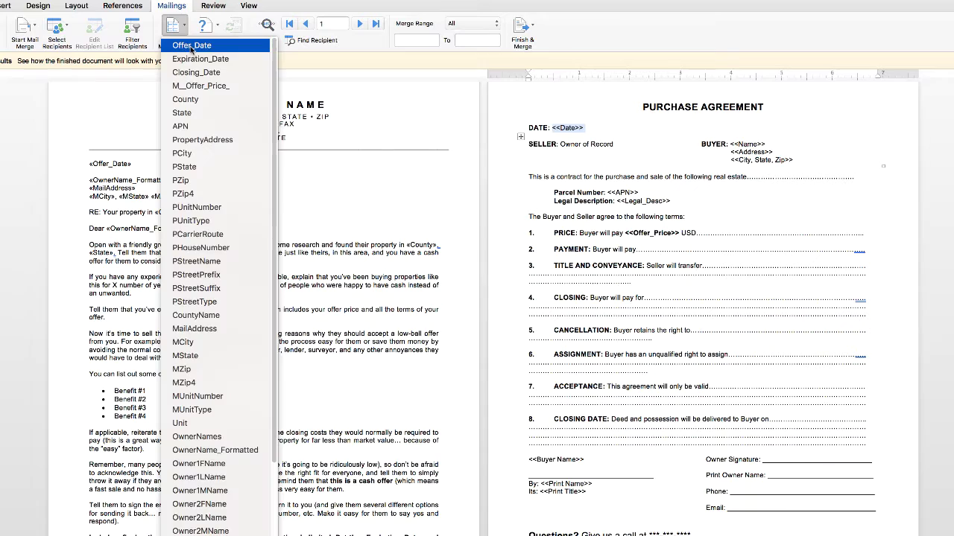
{"action": "left_click", "coordinate": [190, 43]}
Look over the SELLER Owner of Record text and the BUYER placeholder lines.
{"action": "left_click", "coordinate": [626, 145]}
{"action": "left_click_drag", "start_coordinate": [598, 146], "coordinate": [567, 145]}
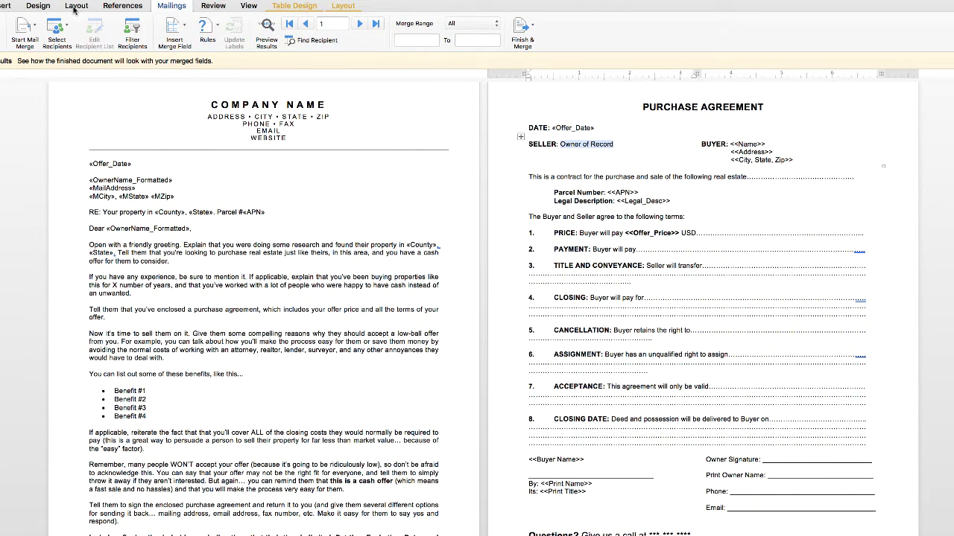
{"action": "left_click", "coordinate": [185, 198]}
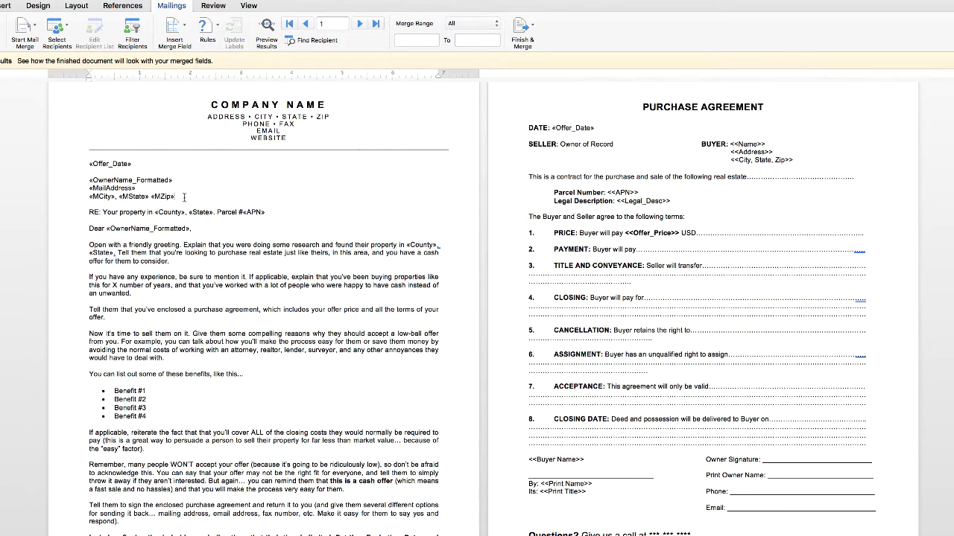
{"action": "left_click_drag", "start_coordinate": [186, 197], "coordinate": [89, 180]}
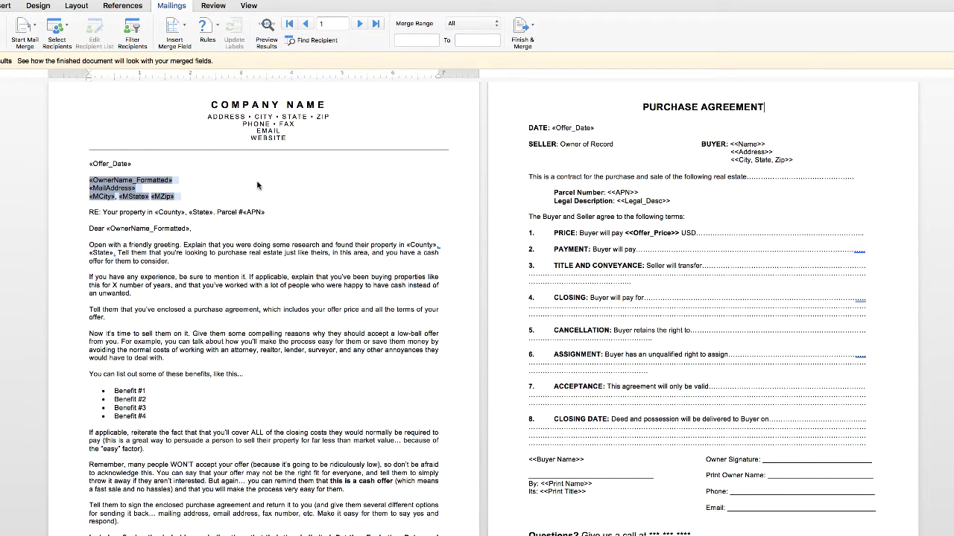
{"action": "left_click_drag", "start_coordinate": [615, 146], "coordinate": [561, 146]}
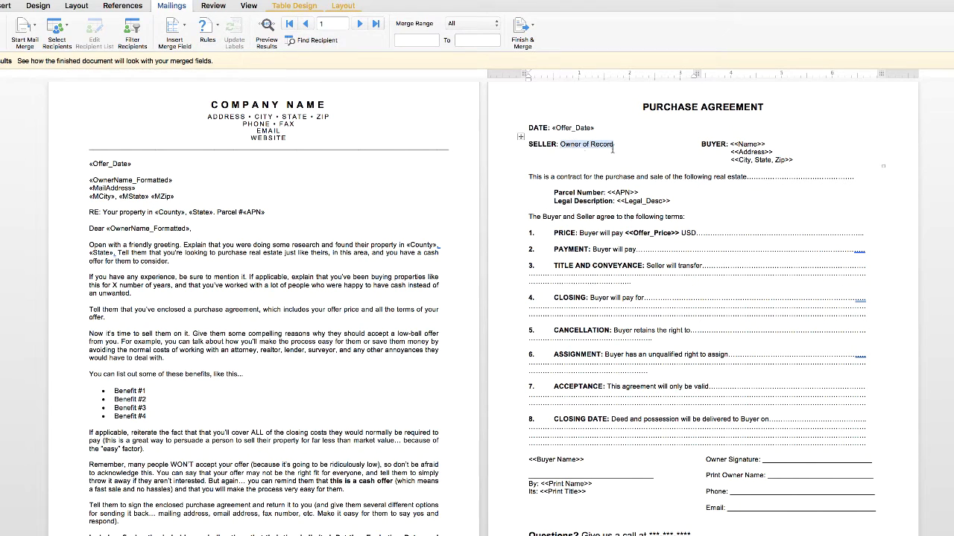
{"action": "left_click_drag", "start_coordinate": [809, 159], "coordinate": [732, 144]}
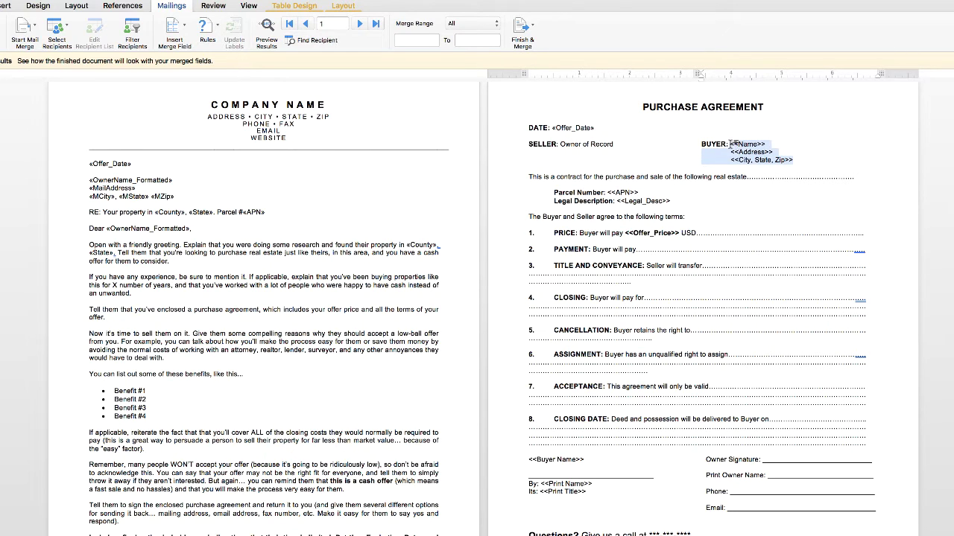
{"action": "left_click", "coordinate": [820, 154]}
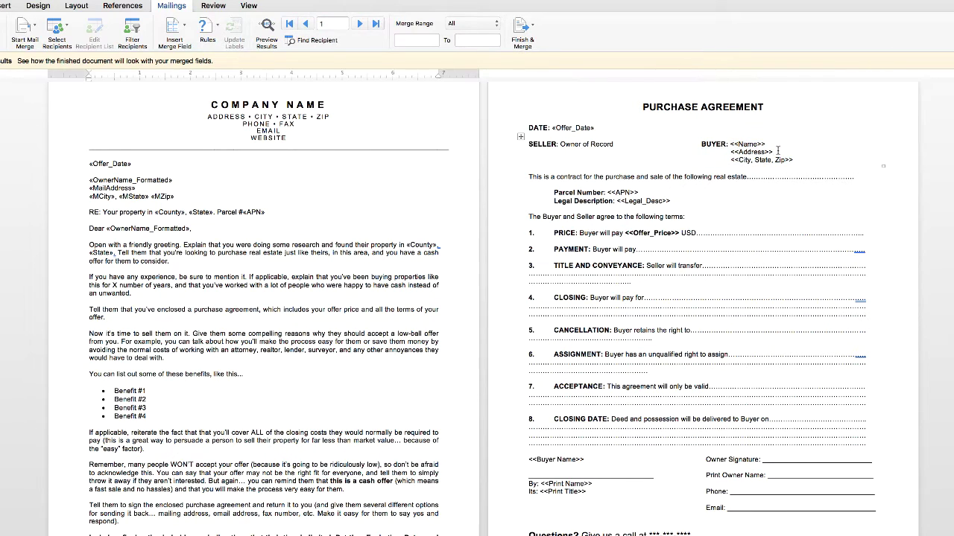
{"action": "left_click_drag", "start_coordinate": [792, 159], "coordinate": [734, 146]}
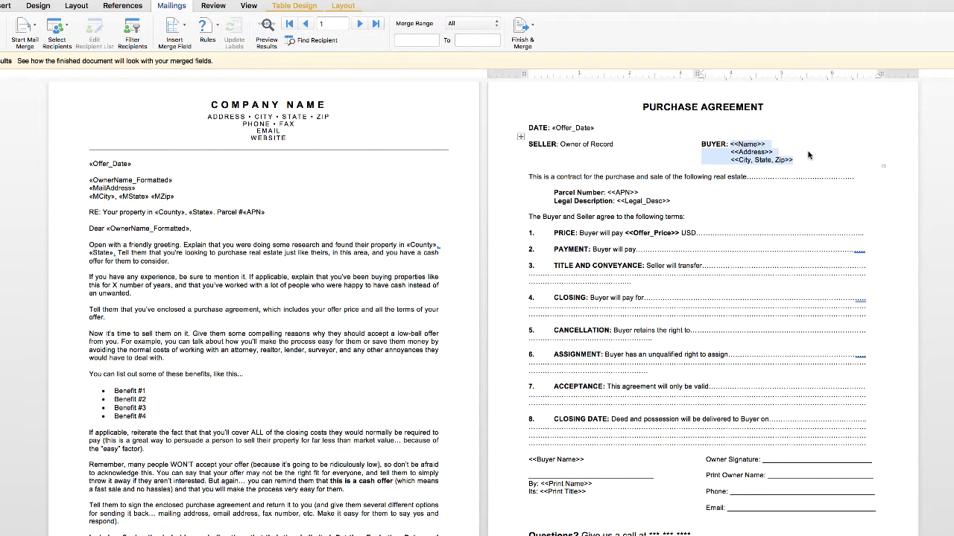
Replace the dotted leader with 'in' plus County and State, and <<APN>> with APN.
{"action": "left_click", "coordinate": [746, 177]}
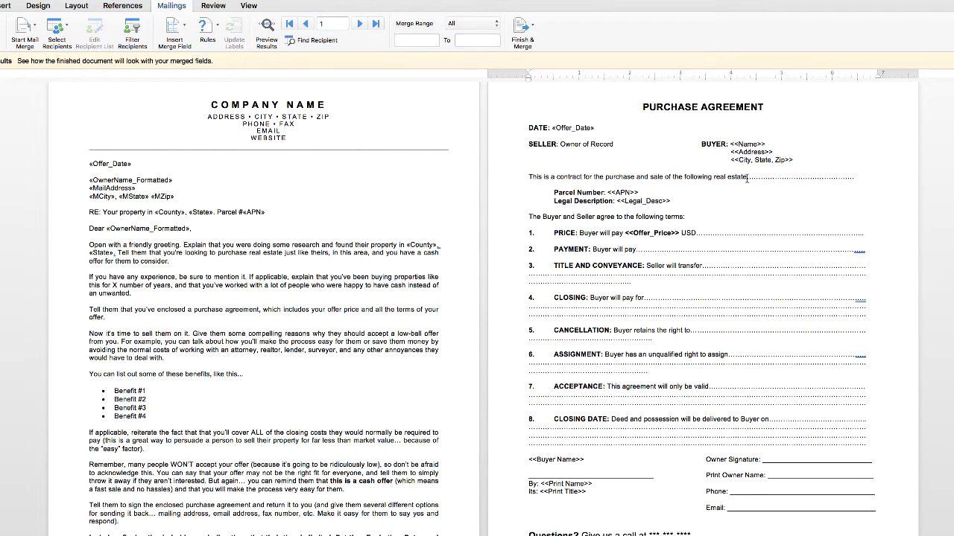
{"action": "key", "text": "shift+super+Right"}
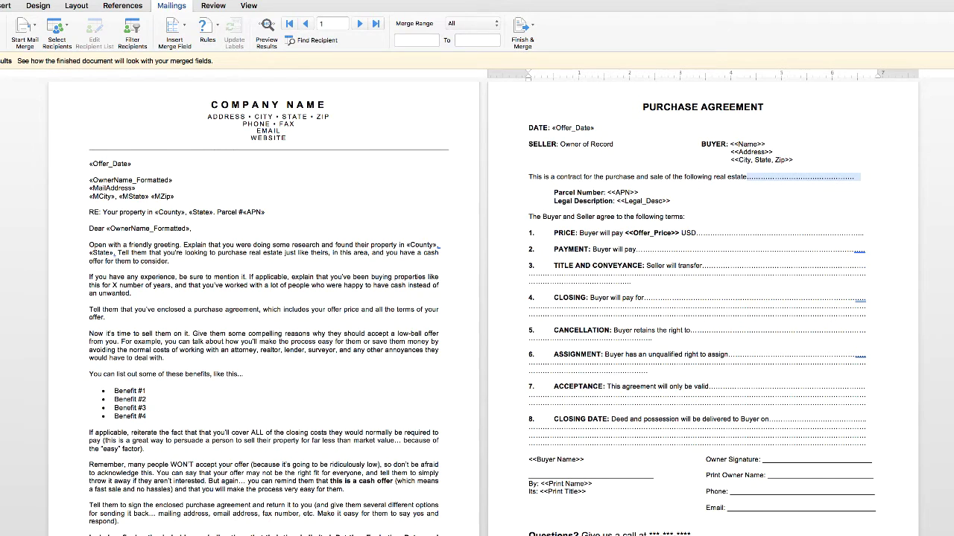
{"action": "type", "text": "in"}
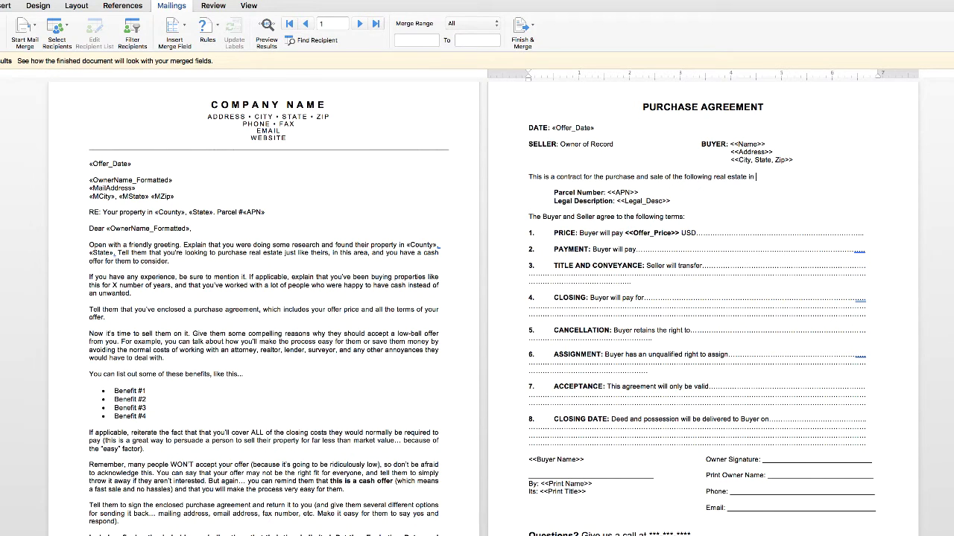
{"action": "left_click", "coordinate": [6, 6]}
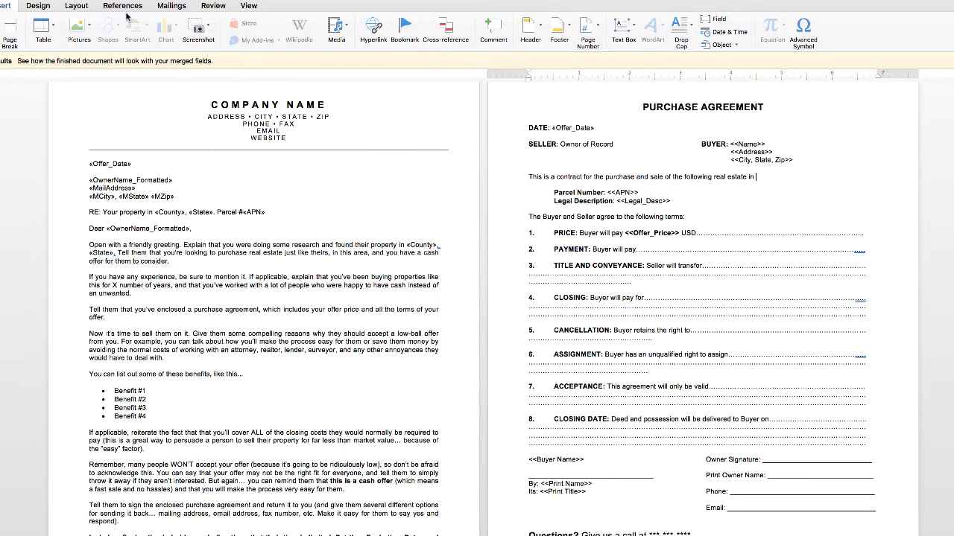
{"action": "left_click", "coordinate": [172, 5]}
{"action": "left_click", "coordinate": [174, 34]}
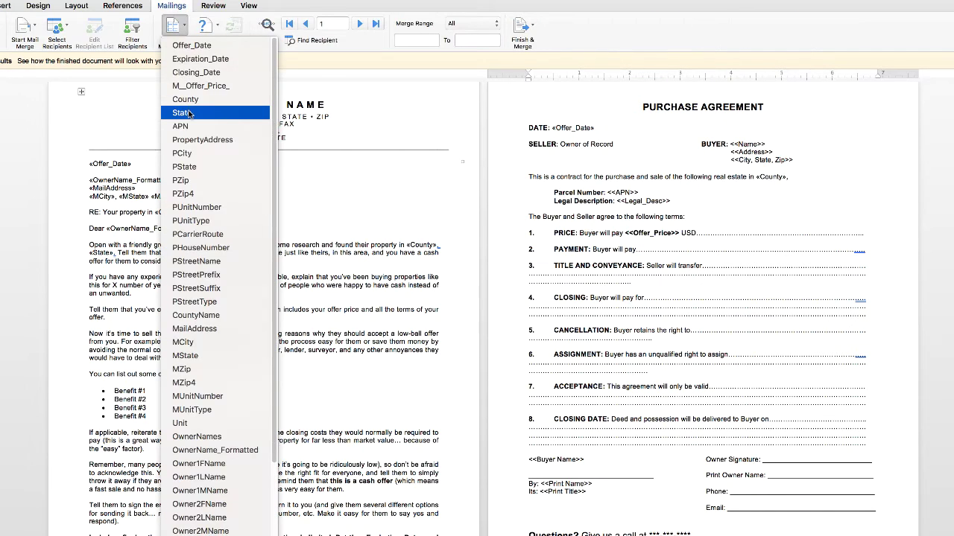
{"action": "left_click", "coordinate": [216, 113]}
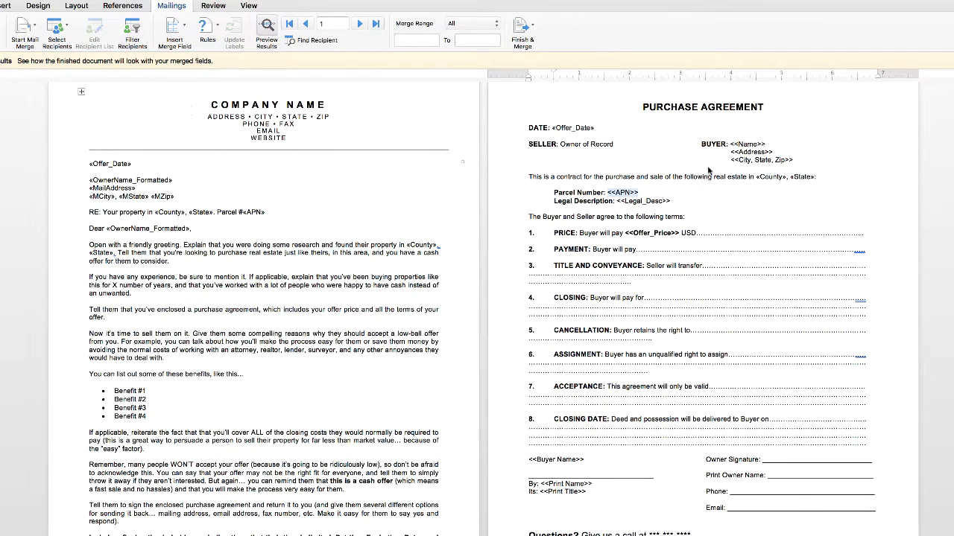
{"action": "left_click", "coordinate": [181, 30]}
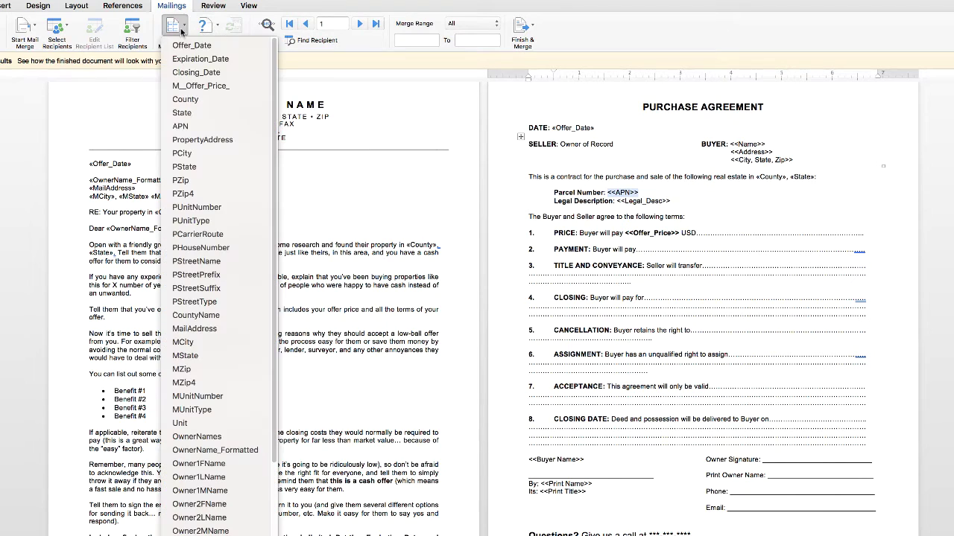
{"action": "left_click", "coordinate": [186, 126]}
{"action": "left_click_drag", "start_coordinate": [674, 201], "coordinate": [616, 201]}
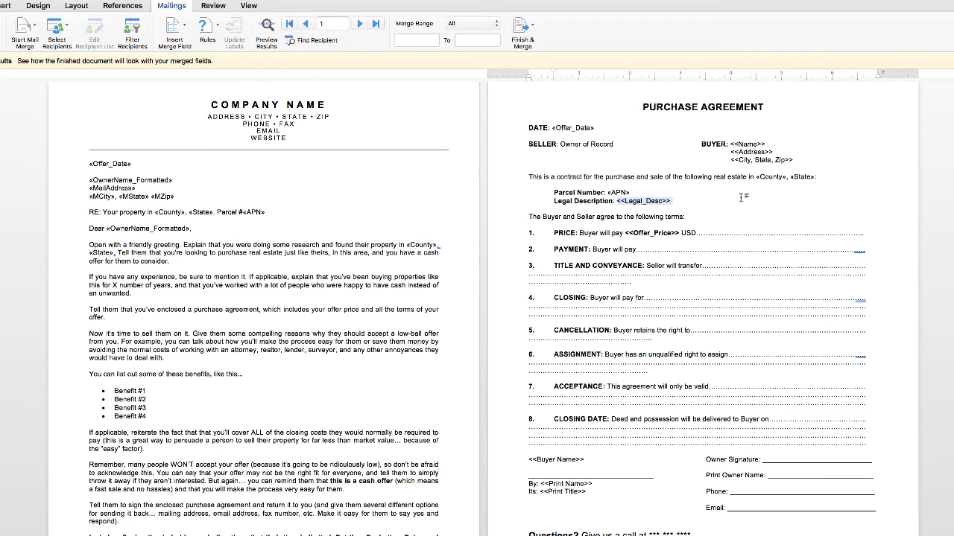
Write '__ Acres in Sonoma County, California' as the legal description, with LotArea filling the blank.
{"action": "key", "text": "BackSpace"}
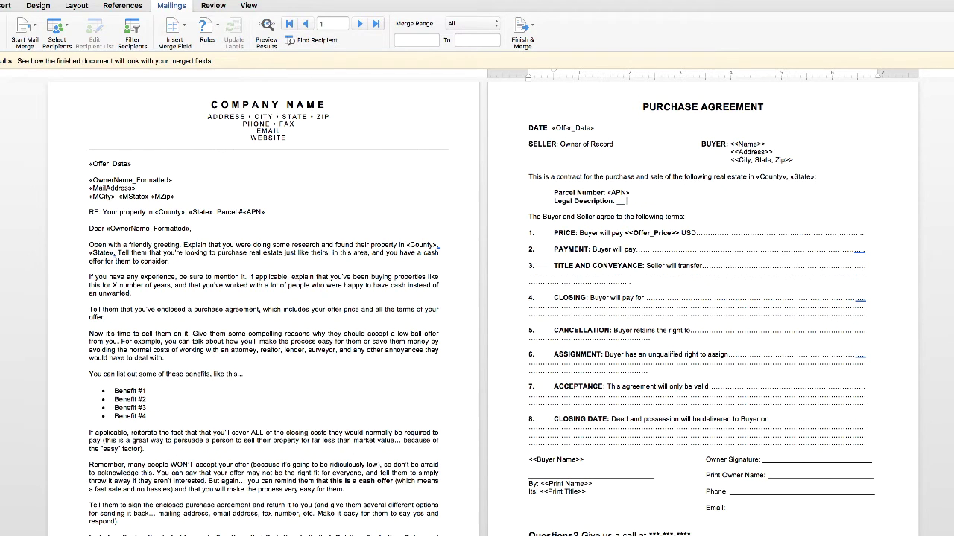
{"action": "type", "text": "__ Acres in Sonoma County, California"}
{"action": "left_click_drag", "start_coordinate": [740, 202], "coordinate": [655, 201]}
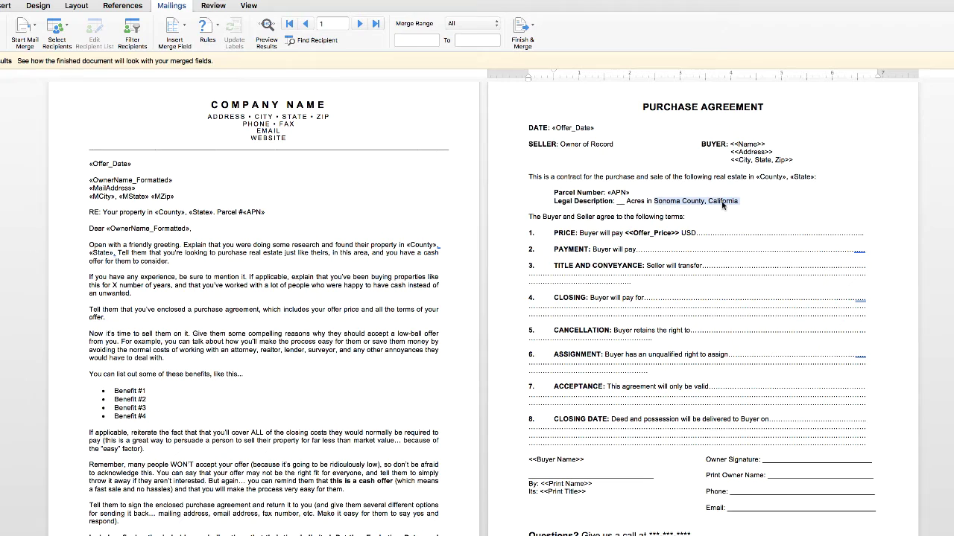
{"action": "double_click", "coordinate": [620, 201]}
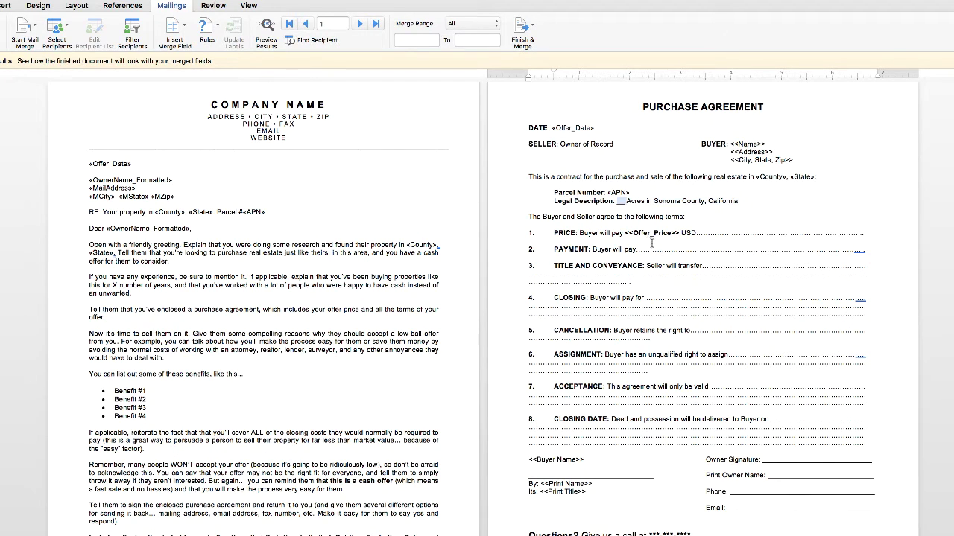
{"action": "key", "text": "super+Tab"}
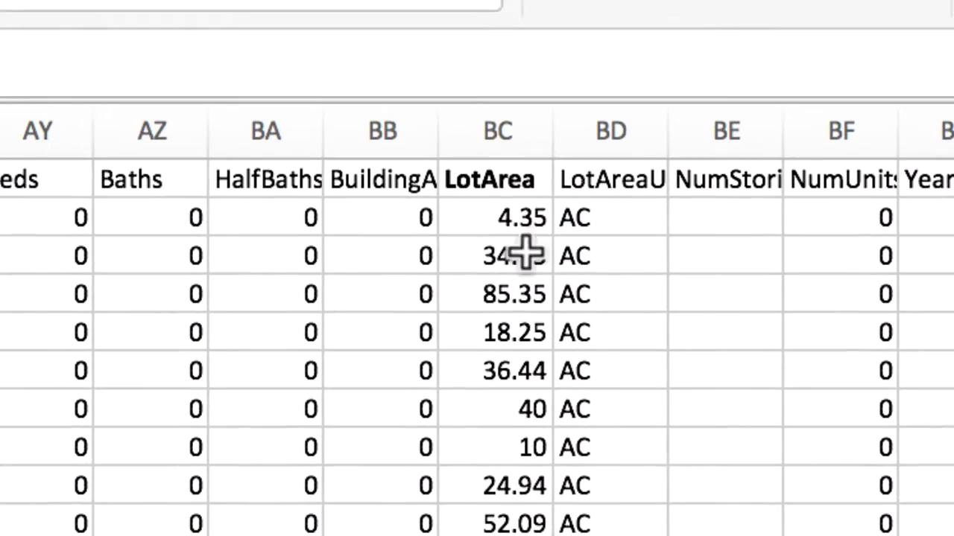
{"action": "left_click", "coordinate": [510, 119]}
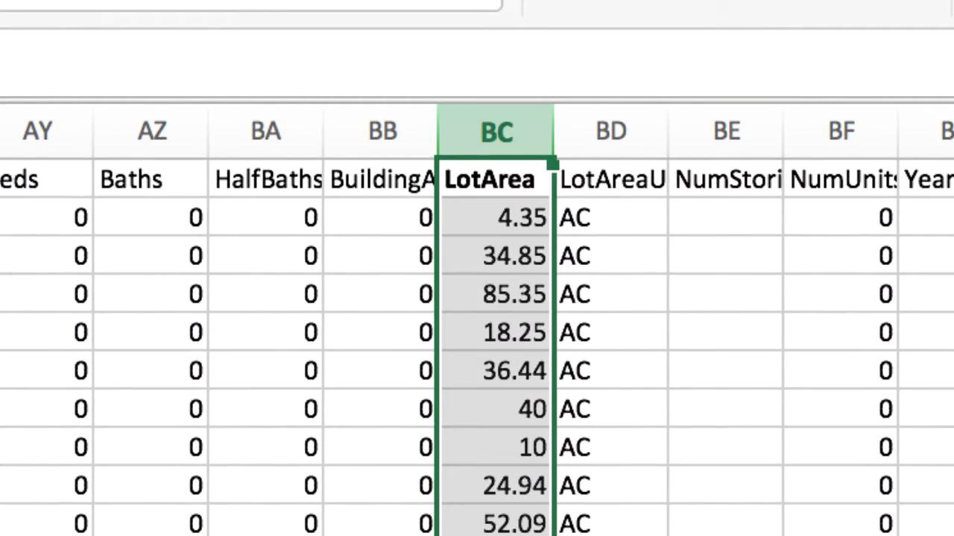
{"action": "key", "text": "super+Tab"}
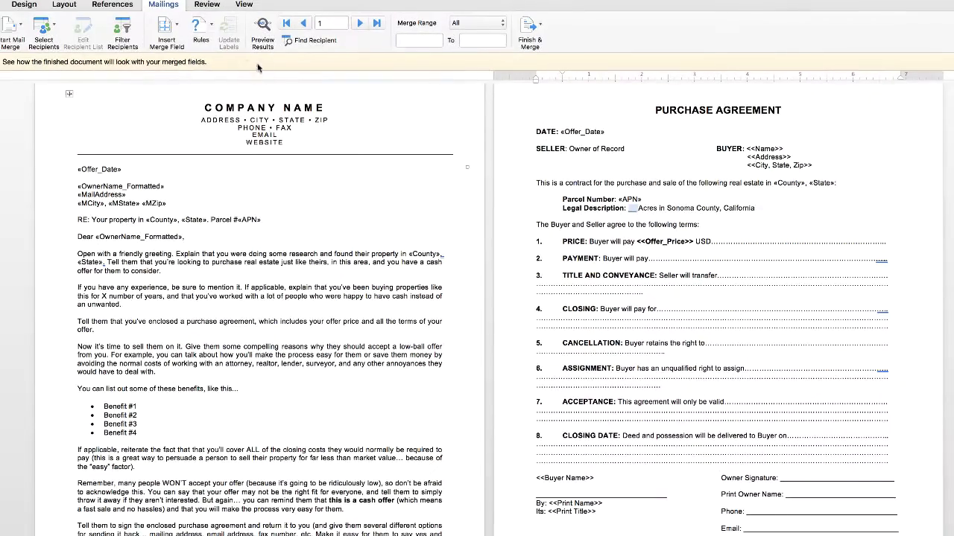
{"action": "left_click", "coordinate": [177, 27]}
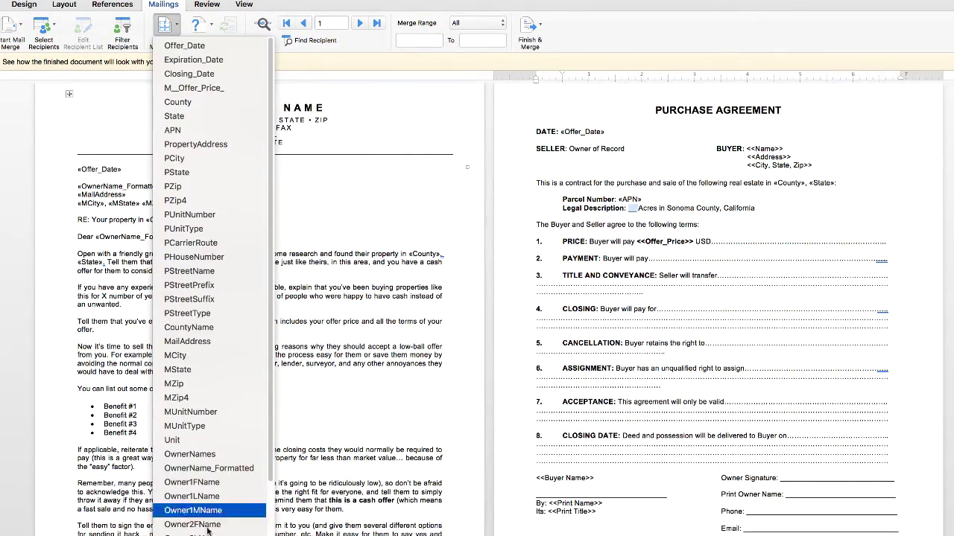
{"action": "scroll", "coordinate": [209, 514], "scroll_direction": "down", "scroll_amount": 1}
{"action": "scroll", "coordinate": [201, 484], "scroll_direction": "down", "scroll_amount": 10}
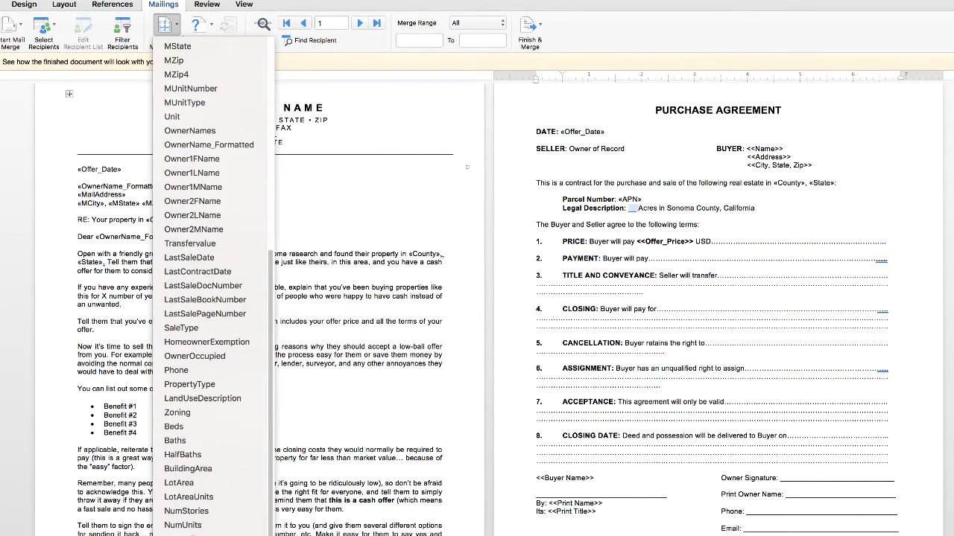
{"action": "left_click", "coordinate": [200, 485]}
Replace the <<Offer_Price>> placeholder in the price line with M__Offer_Price_.
{"action": "left_click", "coordinate": [730, 224]}
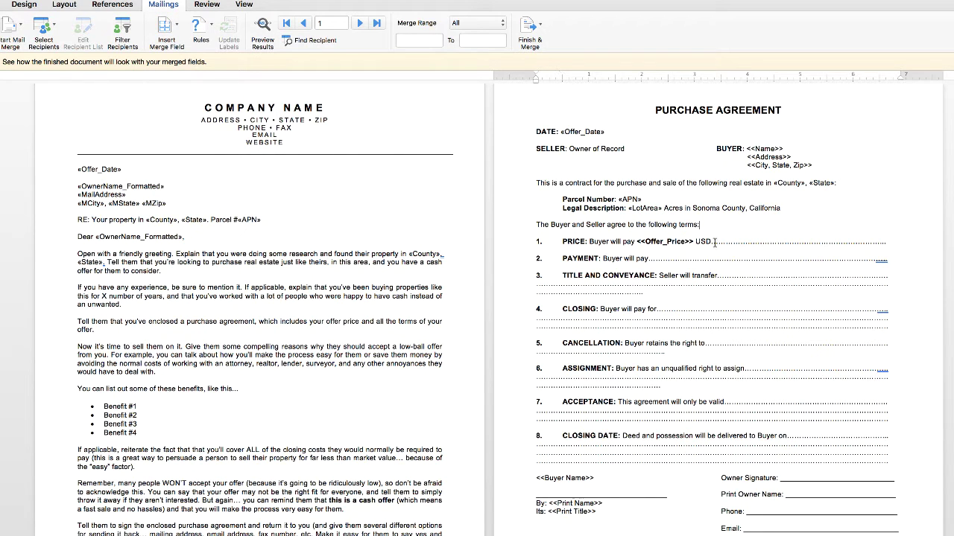
{"action": "left_click_drag", "start_coordinate": [693, 242], "coordinate": [636, 241]}
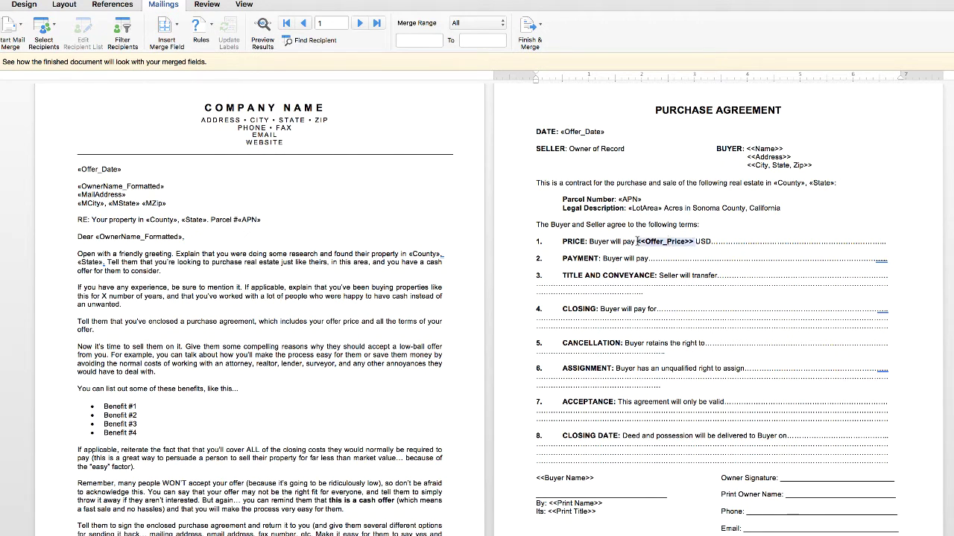
{"action": "left_click", "coordinate": [167, 29]}
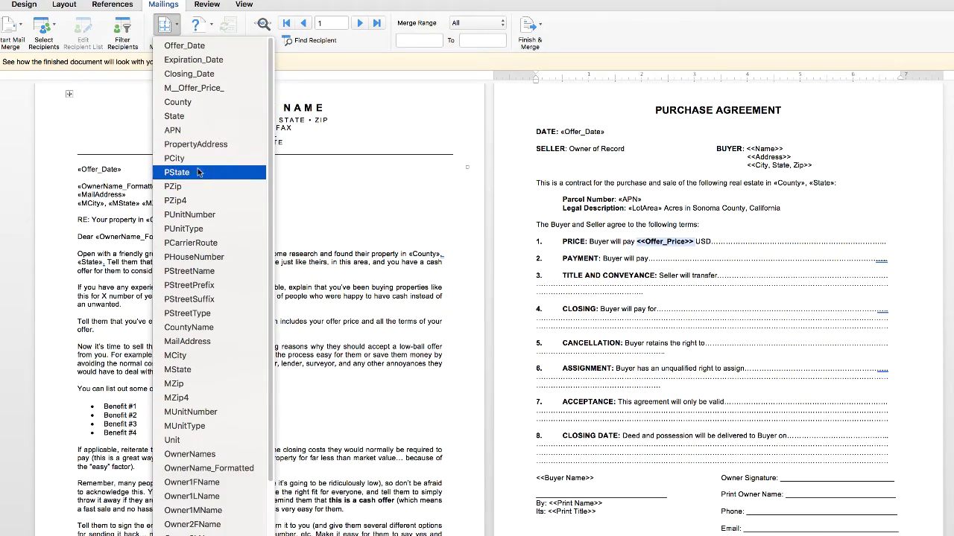
{"action": "left_click", "coordinate": [198, 89]}
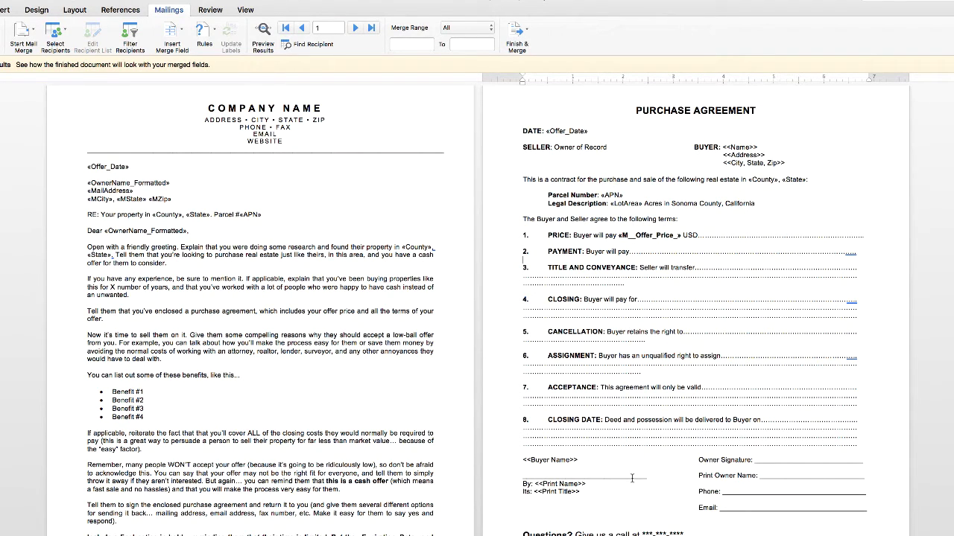
Replace the acceptance line's dotted leader in item 7 with the Expiration_Date merge field.
{"action": "left_click_drag", "start_coordinate": [585, 460], "coordinate": [505, 459]}
{"action": "left_click_drag", "start_coordinate": [586, 484], "coordinate": [534, 484]}
{"action": "left_click", "coordinate": [660, 436]}
{"action": "left_click_drag", "start_coordinate": [769, 388], "coordinate": [826, 388]}
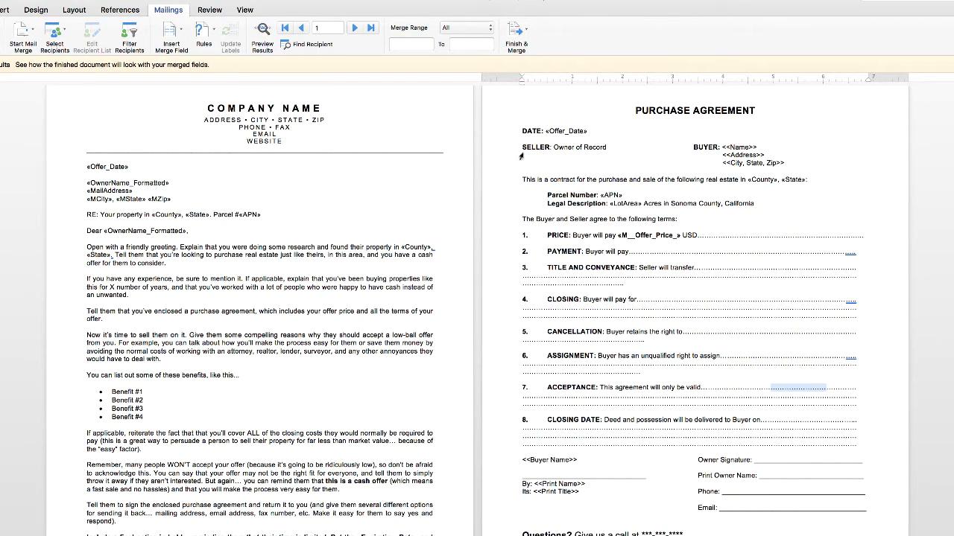
{"action": "left_click", "coordinate": [182, 31]}
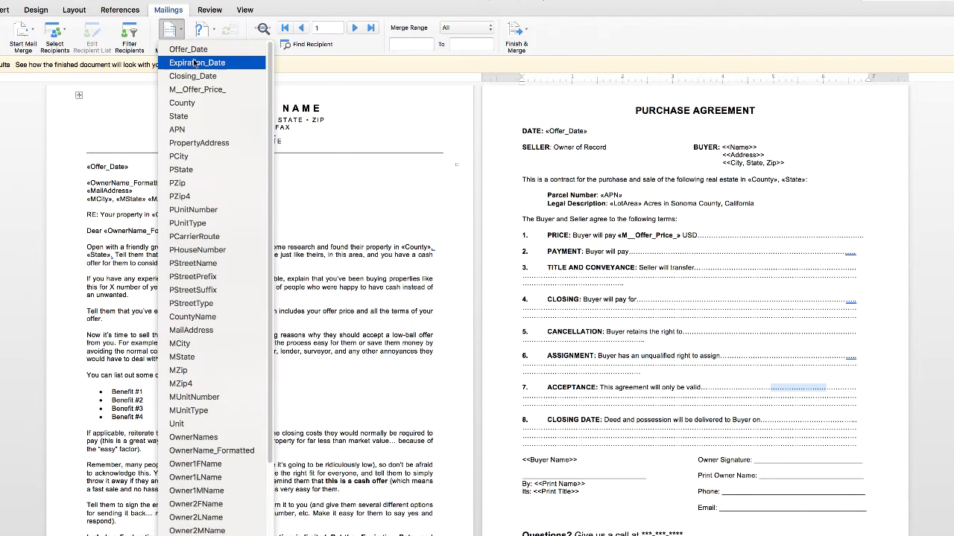
{"action": "left_click", "coordinate": [195, 64]}
Replace the closing date line's dotted leader in item 8 with the Closing_Date merge field.
{"action": "left_click", "coordinate": [754, 429]}
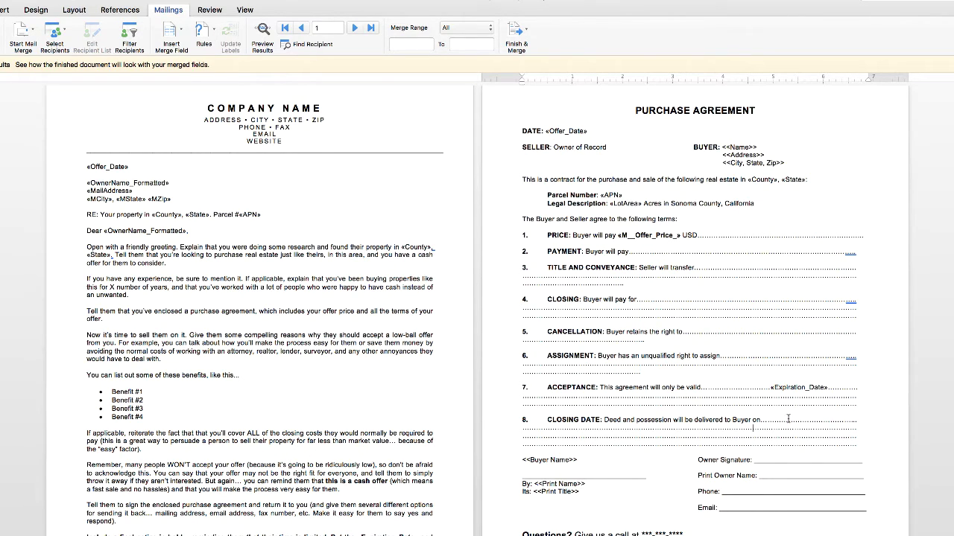
{"action": "left_click_drag", "start_coordinate": [788, 420], "coordinate": [846, 419]}
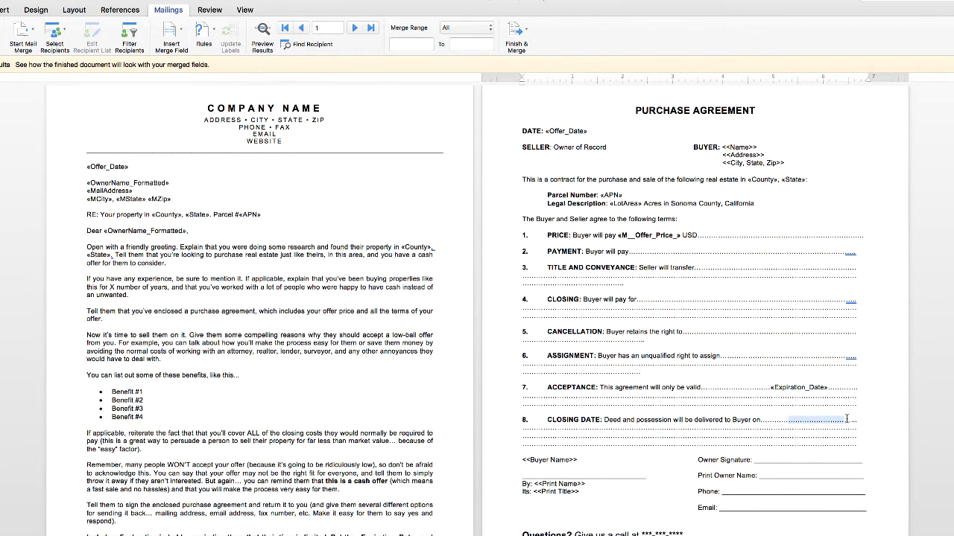
{"action": "left_click", "coordinate": [173, 31]}
{"action": "left_click", "coordinate": [195, 76]}
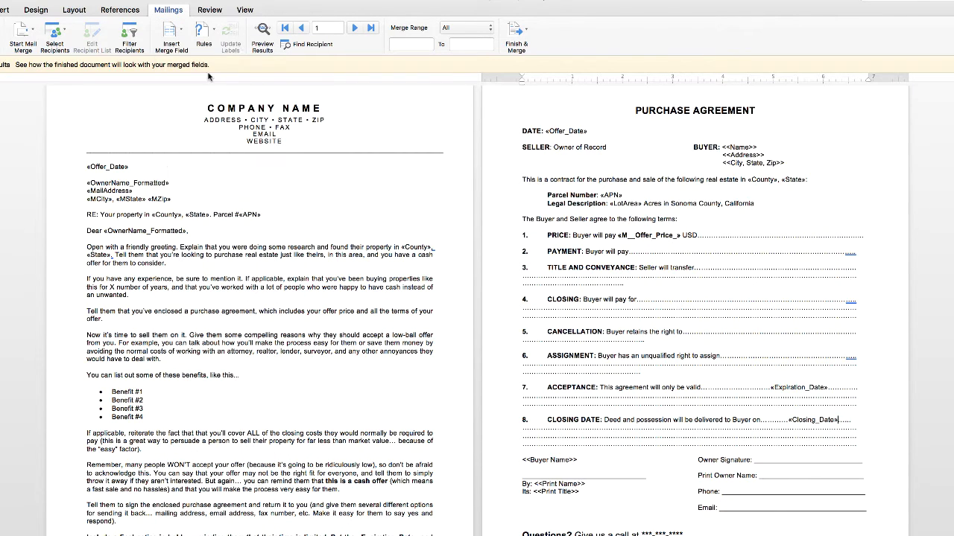
Overwrite the Buyer Name and Print Name placeholders with 'ABC Company, LL', the signer's name and 'Its: Manager'.
{"action": "left_click_drag", "start_coordinate": [580, 460], "coordinate": [522, 459]}
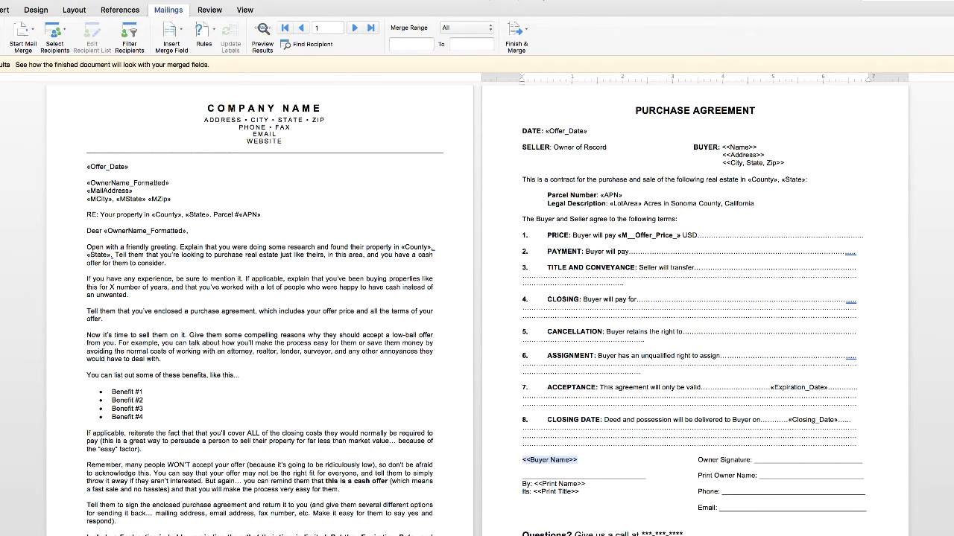
{"action": "type", "text": "ABC Company, LLC"}
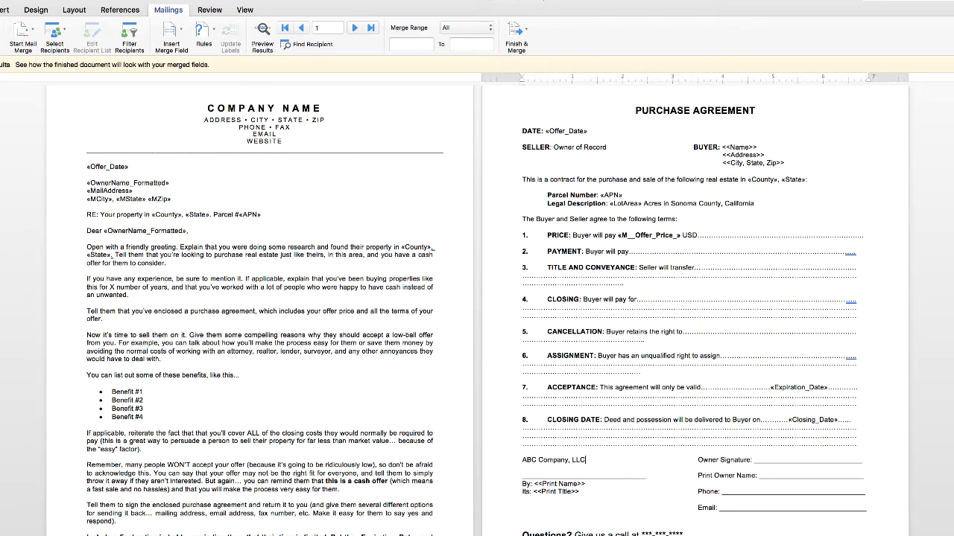
{"action": "mouse_move", "coordinate": [585, 484]}
{"action": "left_mouse_down"}
{"action": "mouse_move", "coordinate": [534, 485]}
{"action": "mouse_move", "coordinate": [554, 493]}
{"action": "mouse_move", "coordinate": [535, 493]}
{"action": "left_mouse_up"}
{"action": "type", "text": "Seth Williams Its: "}
{"action": "type", "text": "Manager"}
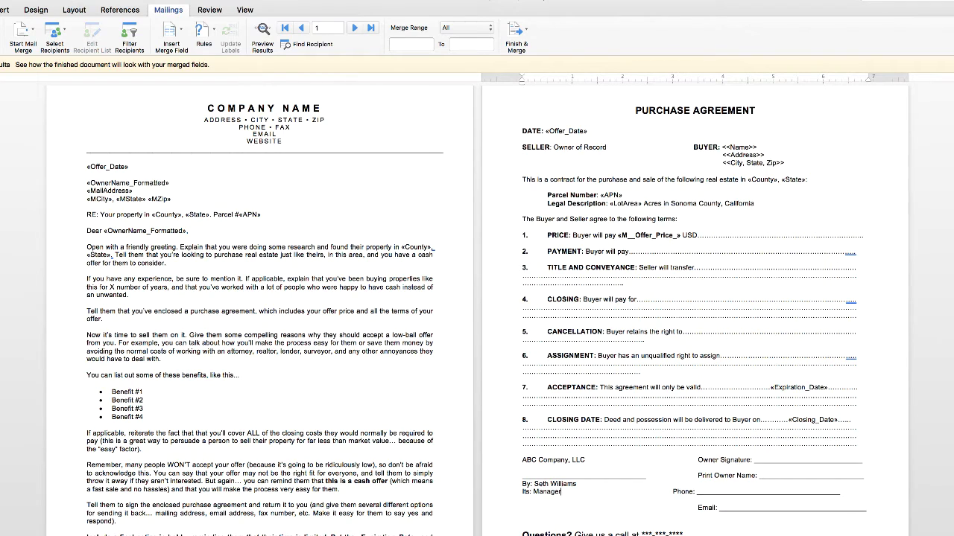
{"action": "key", "text": "Tab"}
{"action": "left_click_drag", "start_coordinate": [596, 460], "coordinate": [528, 463]}
{"action": "left_click", "coordinate": [643, 503]}
{"action": "left_click_drag", "start_coordinate": [578, 485], "coordinate": [538, 485]}
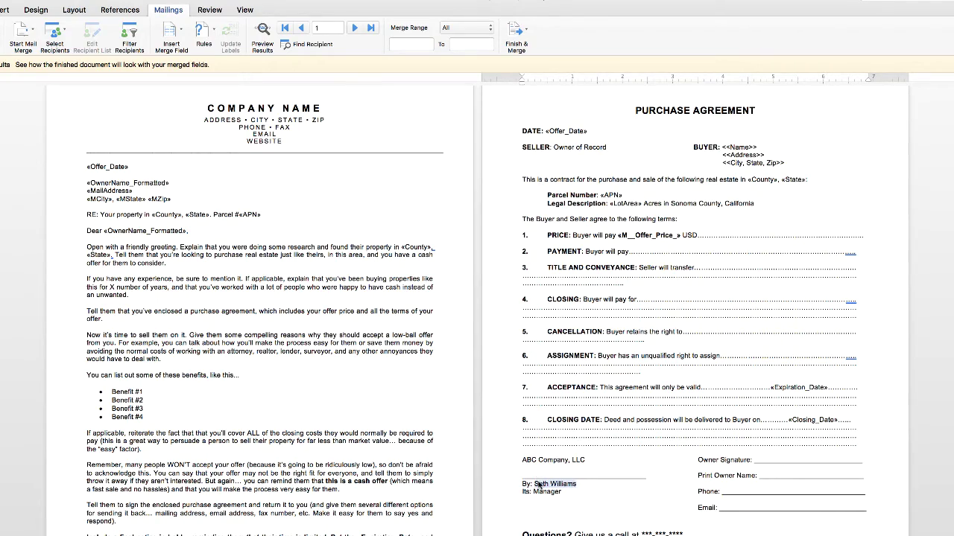
{"action": "left_click", "coordinate": [582, 489]}
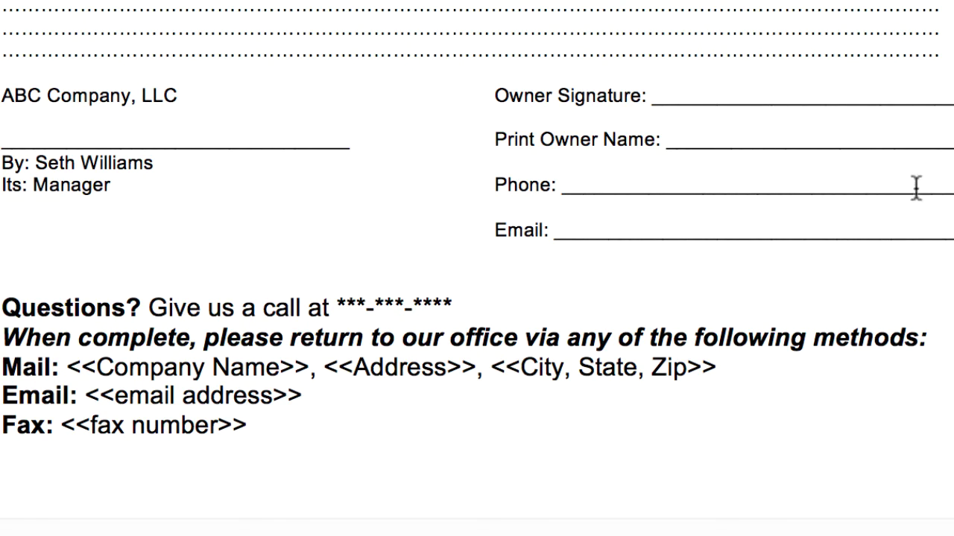
{"action": "left_click", "coordinate": [449, 417]}
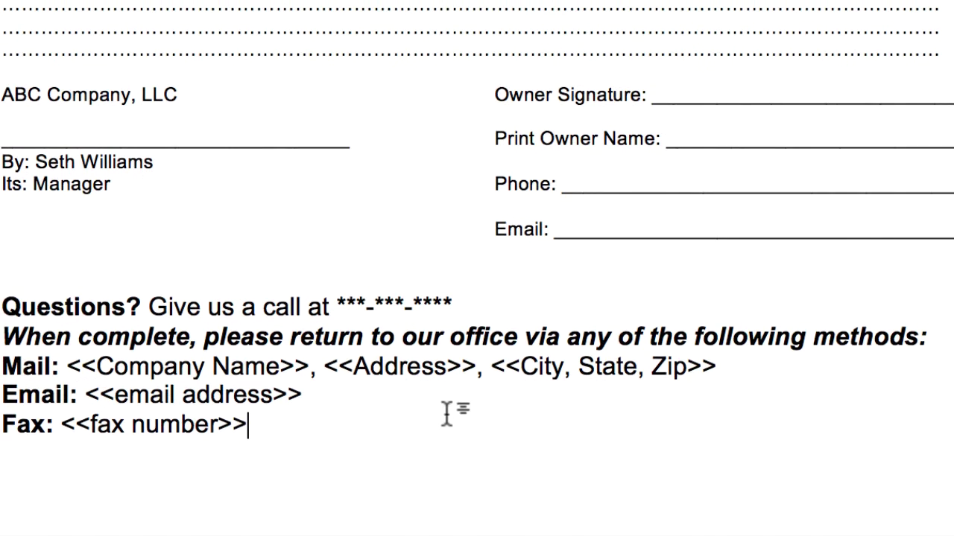
{"action": "key", "text": "shift+Up"}
{"action": "key", "text": "shift+Up"}
{"action": "key", "text": "shift+Up"}
{"action": "key", "text": "shift+Up"}
{"action": "key", "text": "shift+Home"}
{"action": "left_click", "coordinate": [333, 307]}
{"action": "left_click_drag", "start_coordinate": [456, 304], "coordinate": [339, 304]}
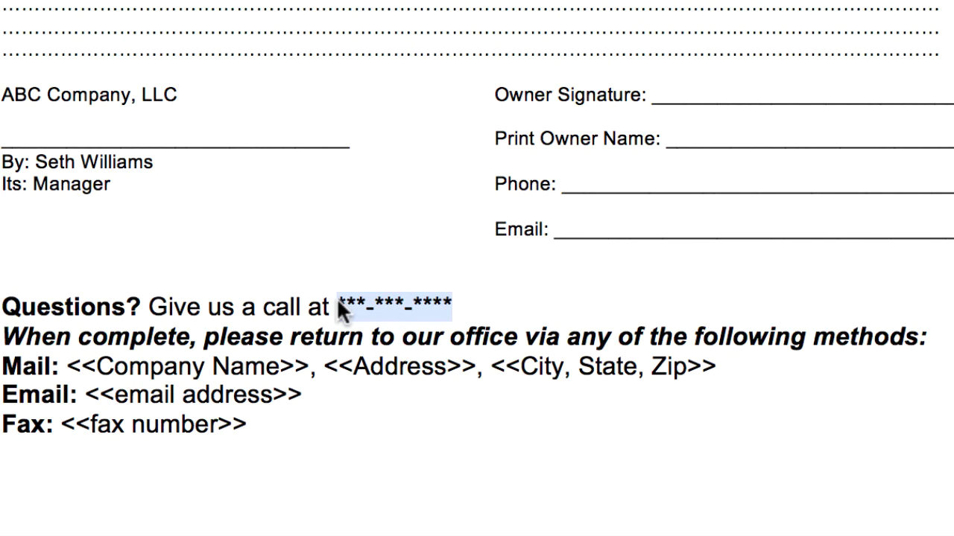
{"action": "left_click", "coordinate": [321, 300]}
{"action": "left_click", "coordinate": [315, 337]}
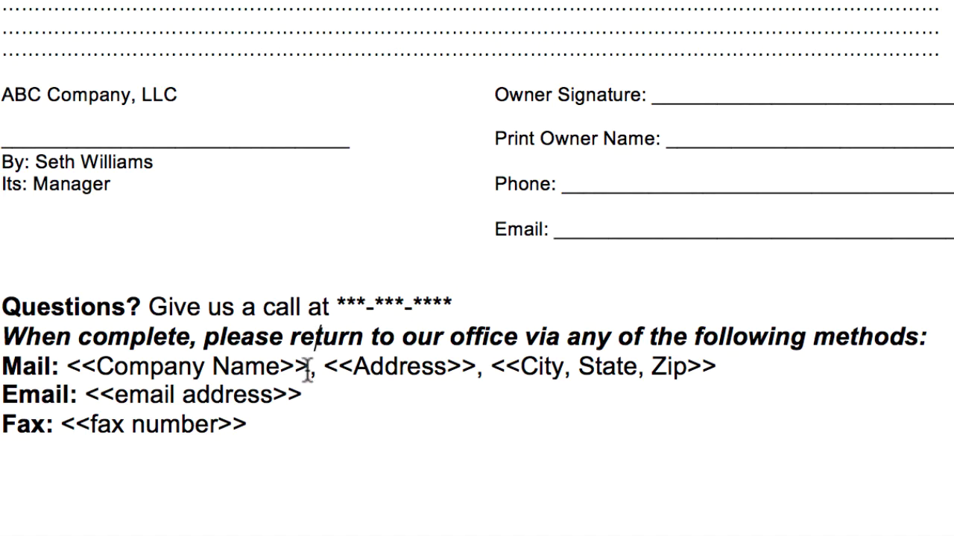
{"action": "left_click_drag", "start_coordinate": [727, 363], "coordinate": [70, 365]}
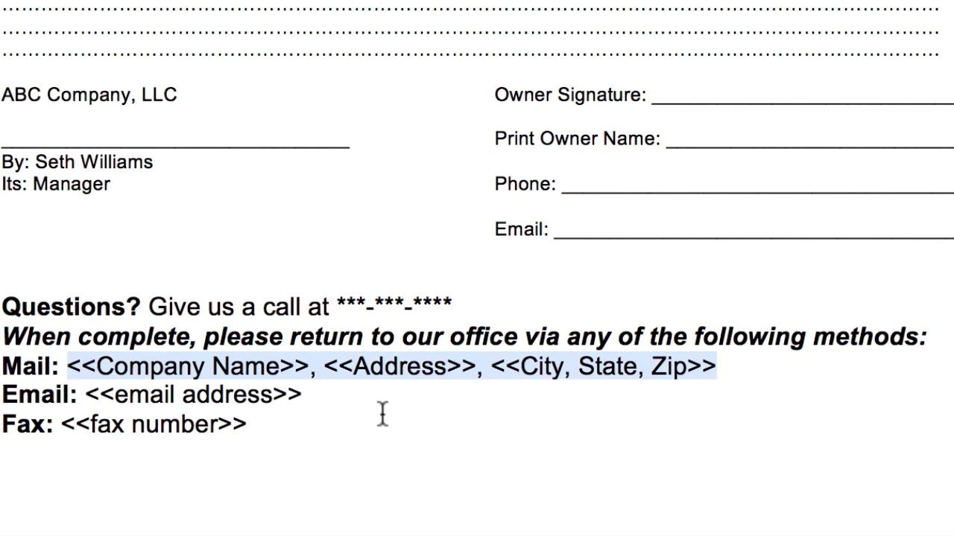
{"action": "left_click_drag", "start_coordinate": [334, 397], "coordinate": [75, 394]}
{"action": "left_click_drag", "start_coordinate": [237, 432], "coordinate": [75, 439]}
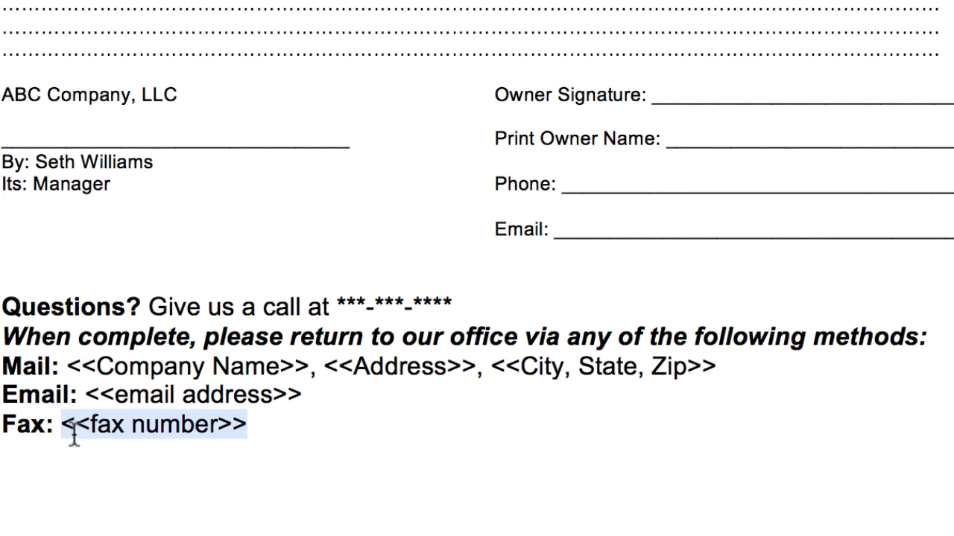
{"action": "left_click", "coordinate": [350, 433]}
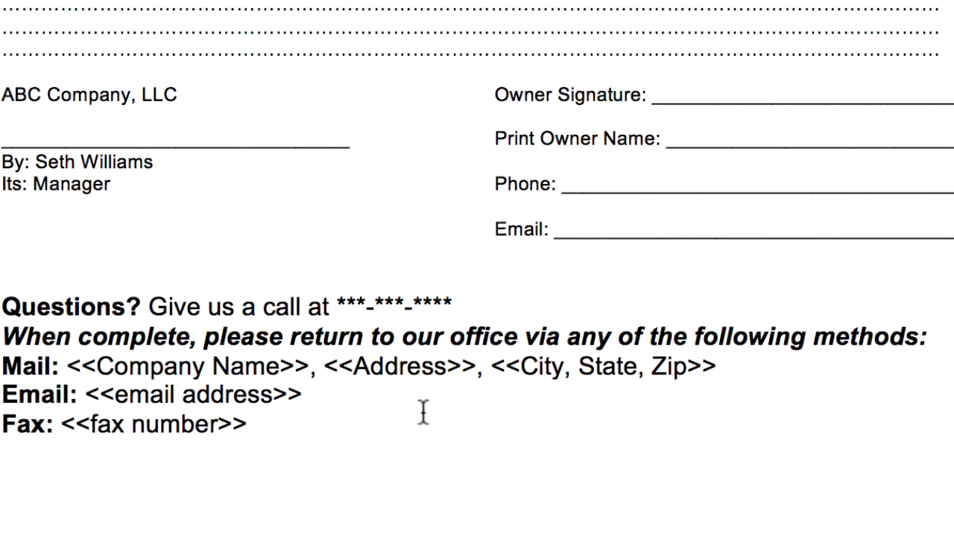
{"action": "left_click_drag", "start_coordinate": [462, 306], "coordinate": [336, 306]}
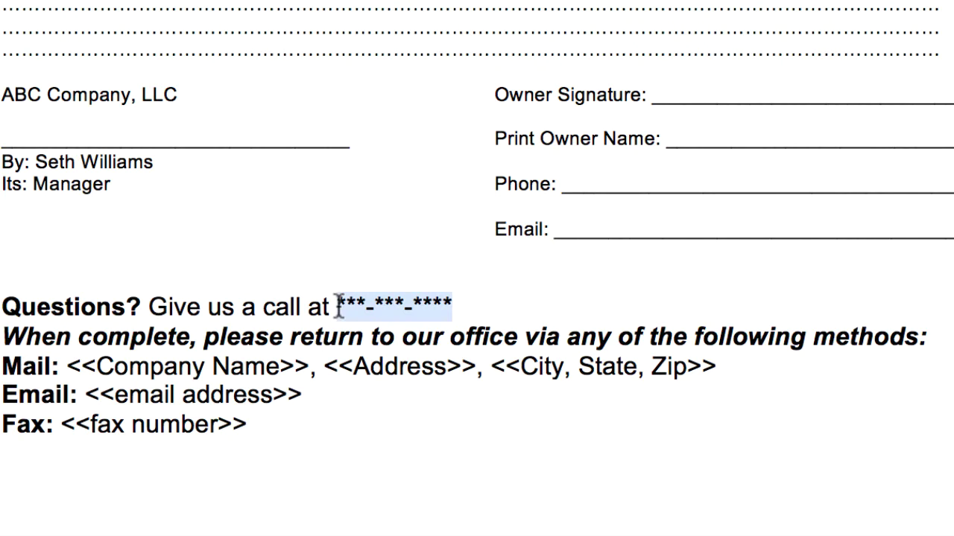
{"action": "left_click", "coordinate": [445, 436]}
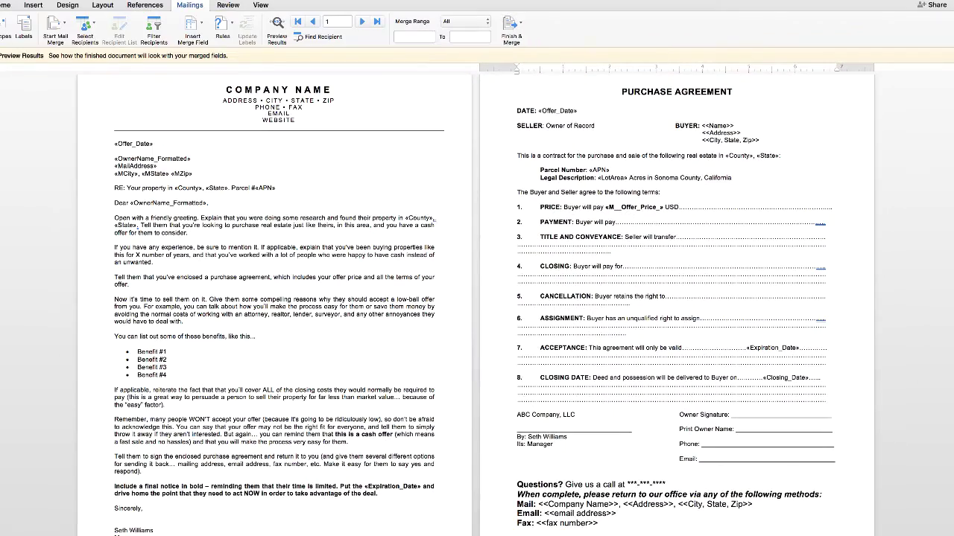
Turn on Preview Results and jump to record 714 to see the merged data.
{"action": "left_click", "coordinate": [336, 160]}
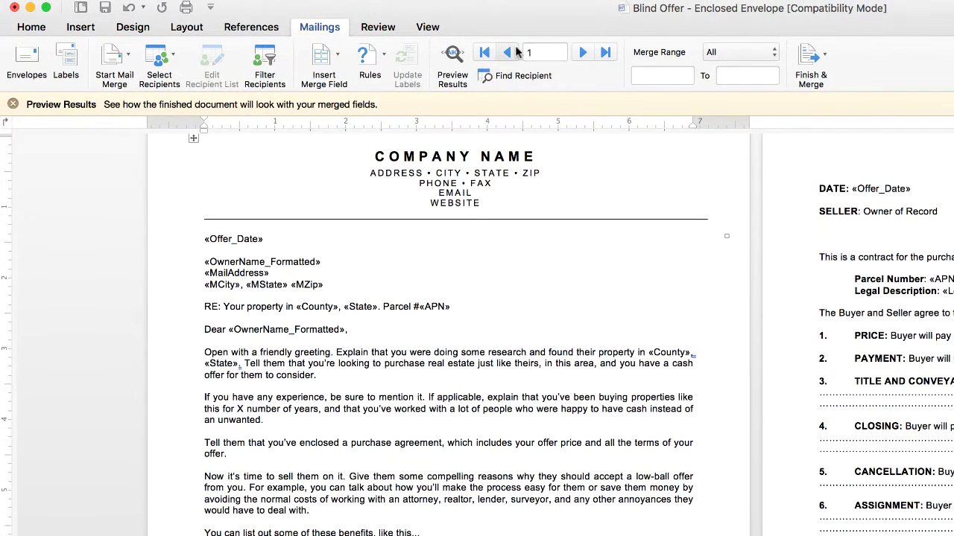
{"action": "left_click", "coordinate": [452, 56]}
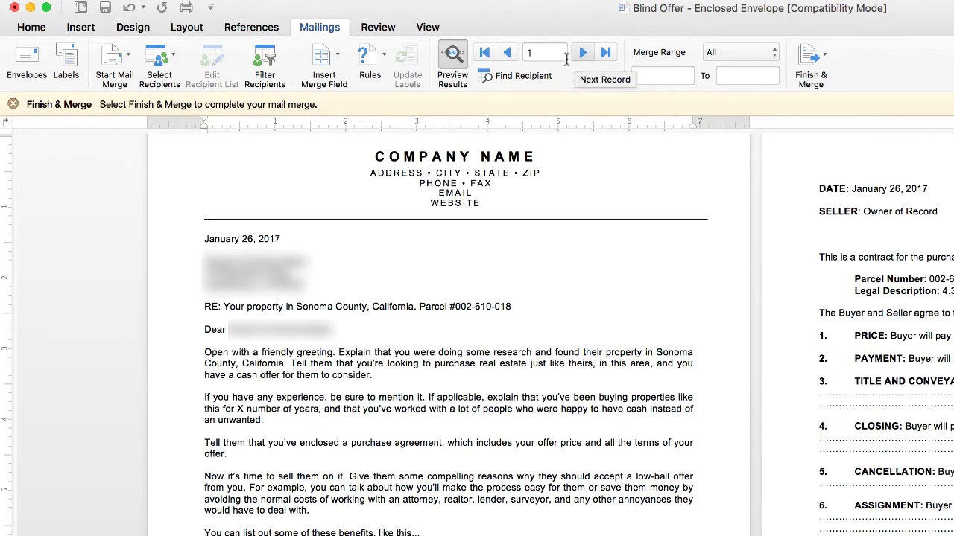
{"action": "left_click", "coordinate": [525, 53]}
{"action": "type", "text": "714"}
{"action": "key", "text": "Return"}
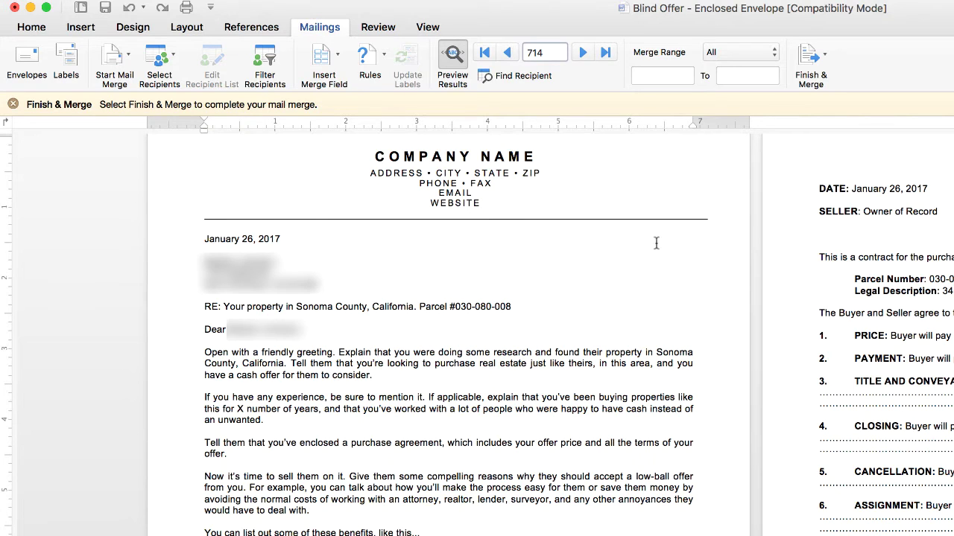
Open the Finish & Merge options.
{"action": "left_click", "coordinate": [823, 60]}
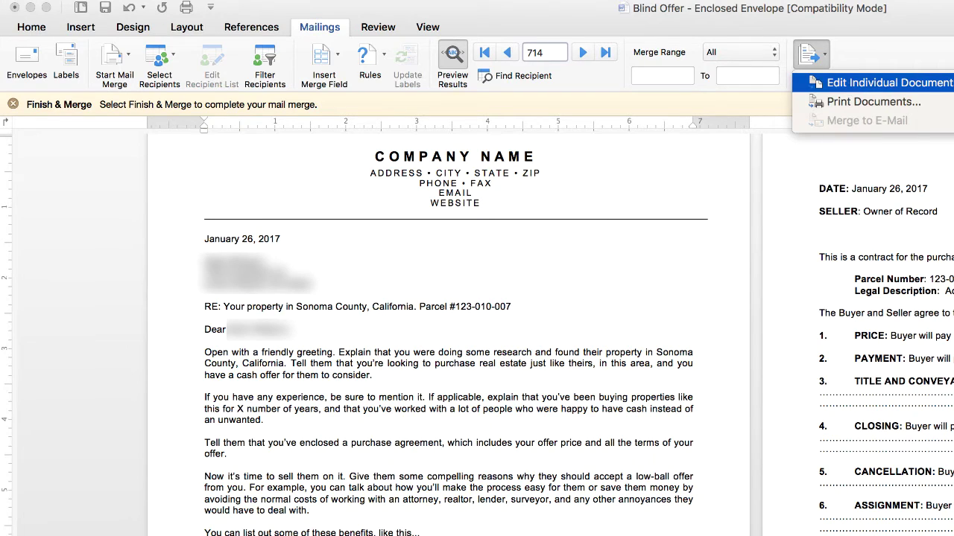